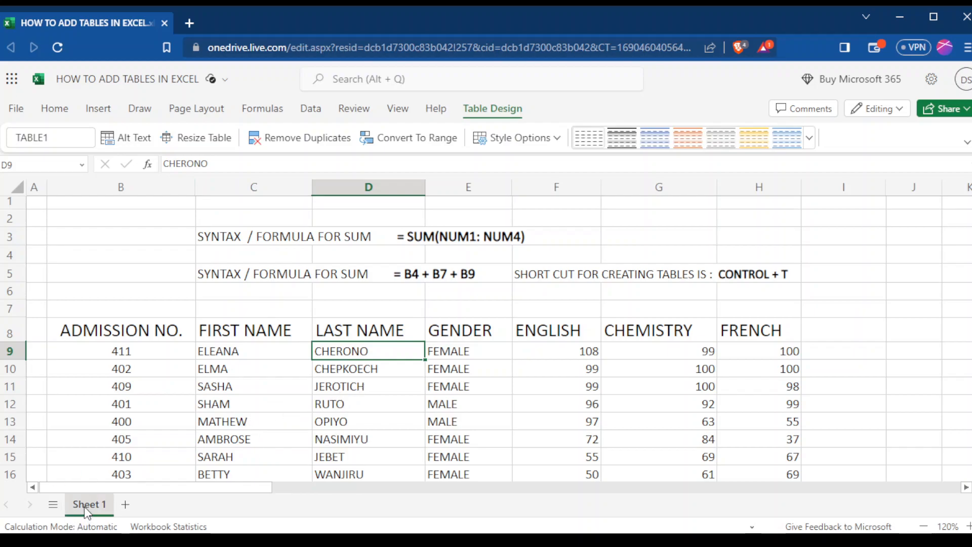
Add a blank worksheet to the workbook and return to Sheet 1.
{"action": "left_click", "coordinate": [126, 505]}
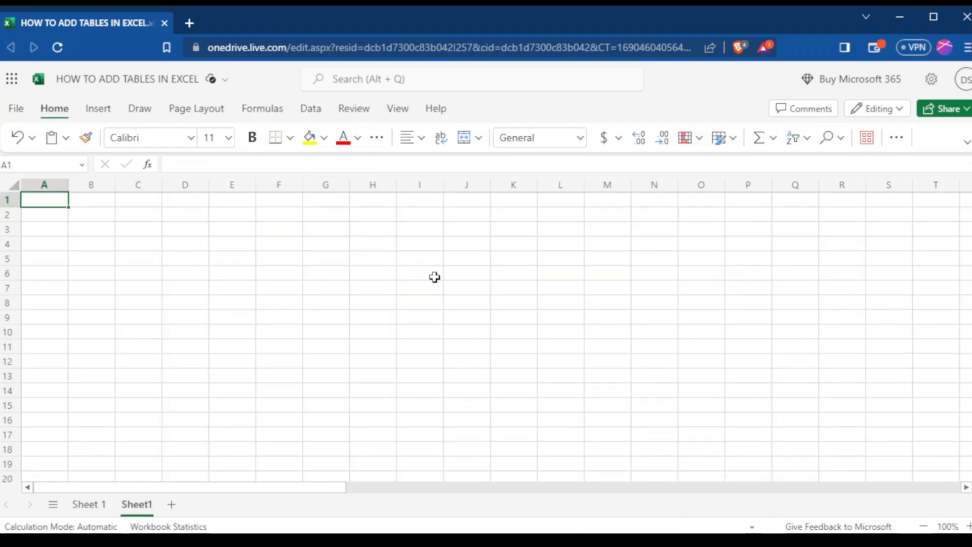
{"action": "left_click", "coordinate": [86, 505]}
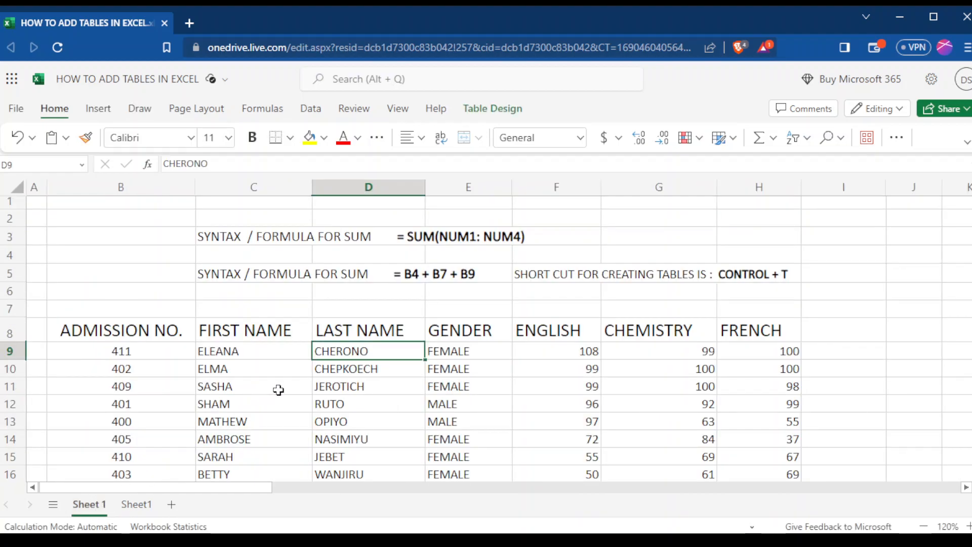
Rename the Sheet 1 worksheet as GRADE4 THIRD TERM SCORES.
{"action": "right_click", "coordinate": [99, 506]}
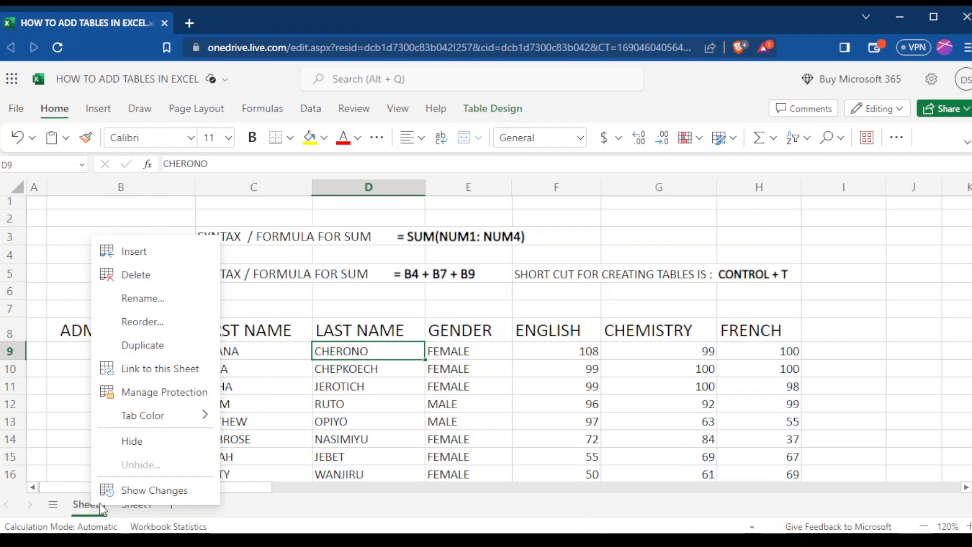
{"action": "left_click", "coordinate": [142, 299]}
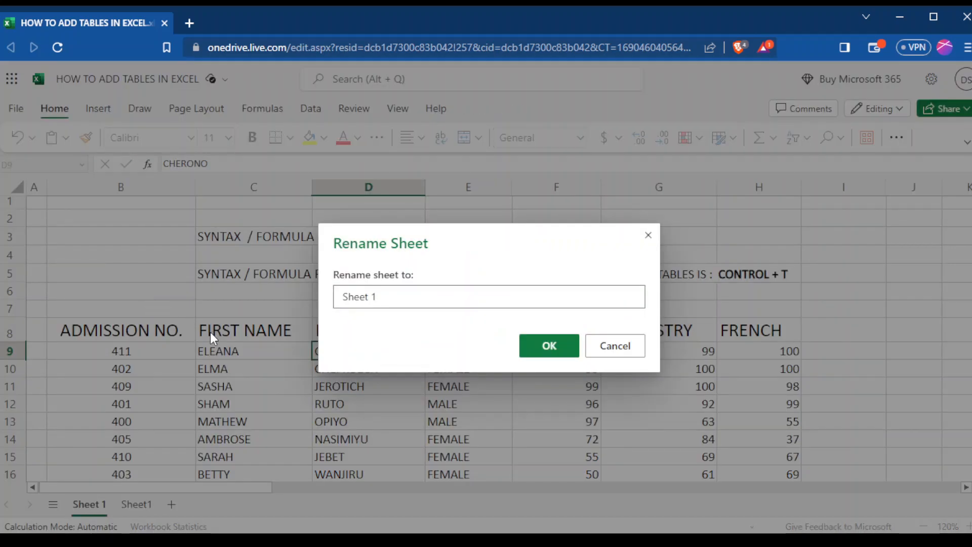
{"action": "key", "text": "BackSpace"}
{"action": "key", "text": "BackSpace"}
{"action": "key", "text": "BackSpace"}
{"action": "key", "text": "BackSpace"}
{"action": "key", "text": "BackSpace"}
{"action": "key", "text": "BackSpace"}
{"action": "key", "text": "BackSpace"}
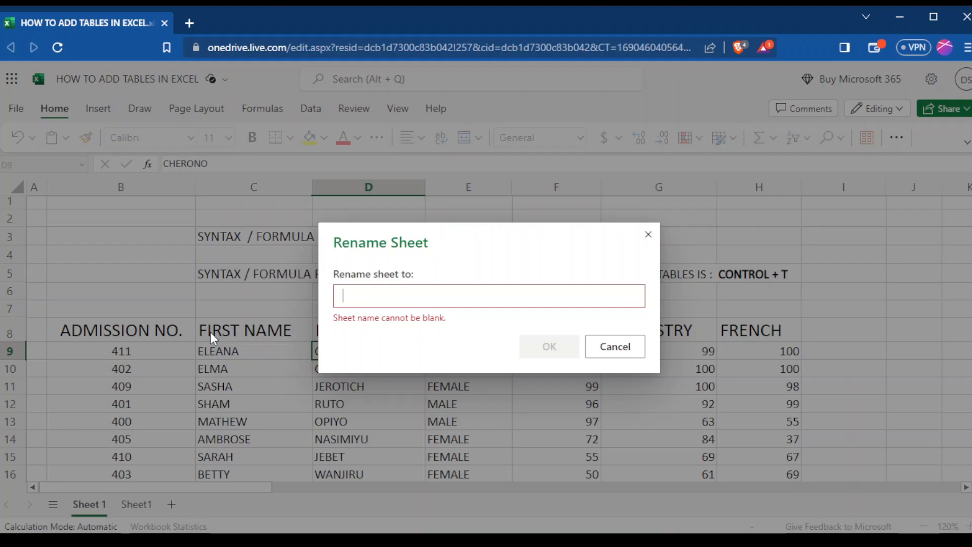
{"action": "type", "text": "GRADE4"}
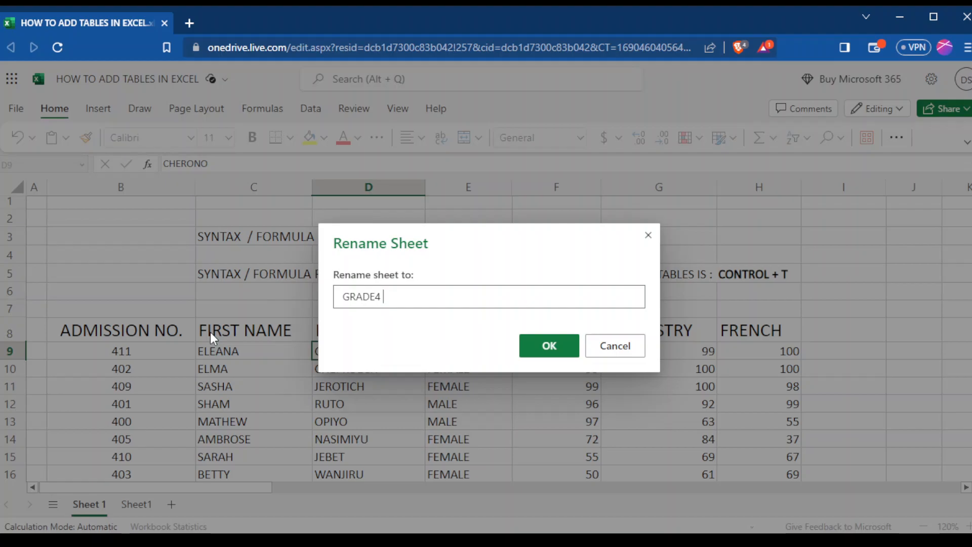
{"action": "type", "text": " SCORES"}
{"action": "left_click", "coordinate": [384, 298]}
{"action": "type", "text": "THIRD TERM"}
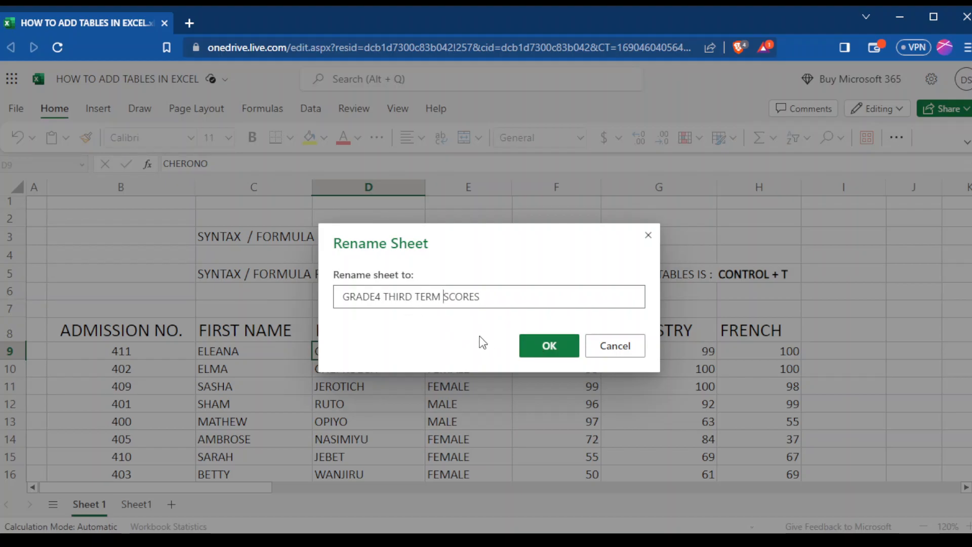
{"action": "left_click", "coordinate": [542, 353]}
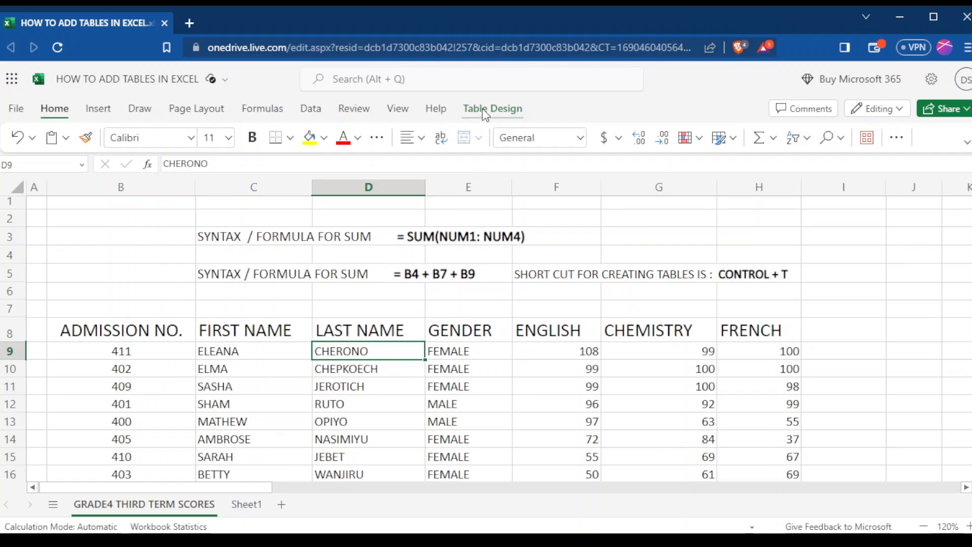
Rename the student scores table as GRADE4.
{"action": "left_click", "coordinate": [444, 375]}
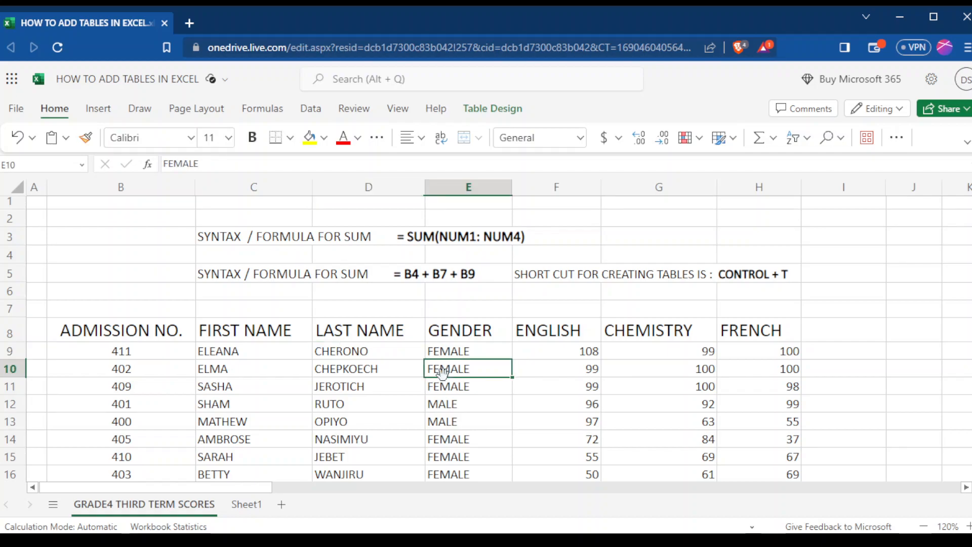
{"action": "left_click", "coordinate": [491, 111]}
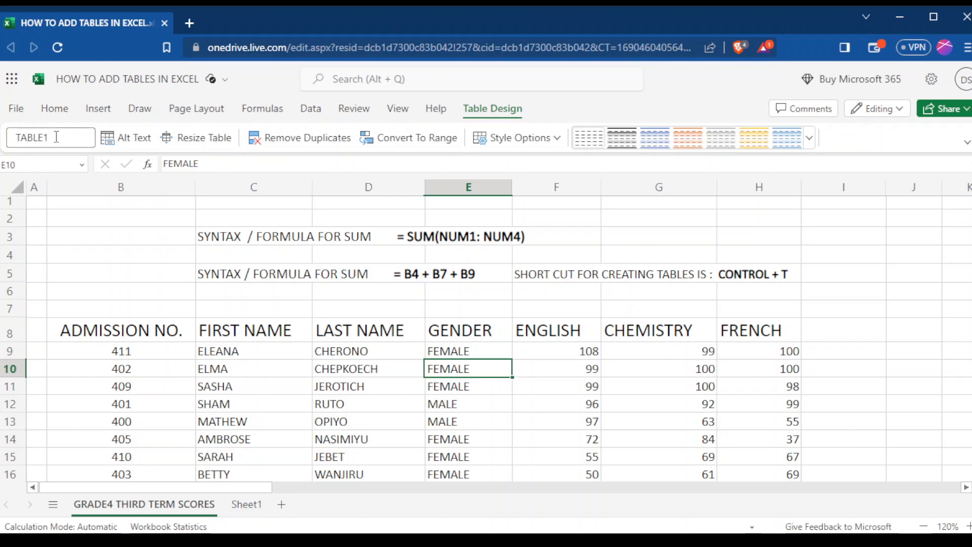
{"action": "left_click", "coordinate": [57, 137]}
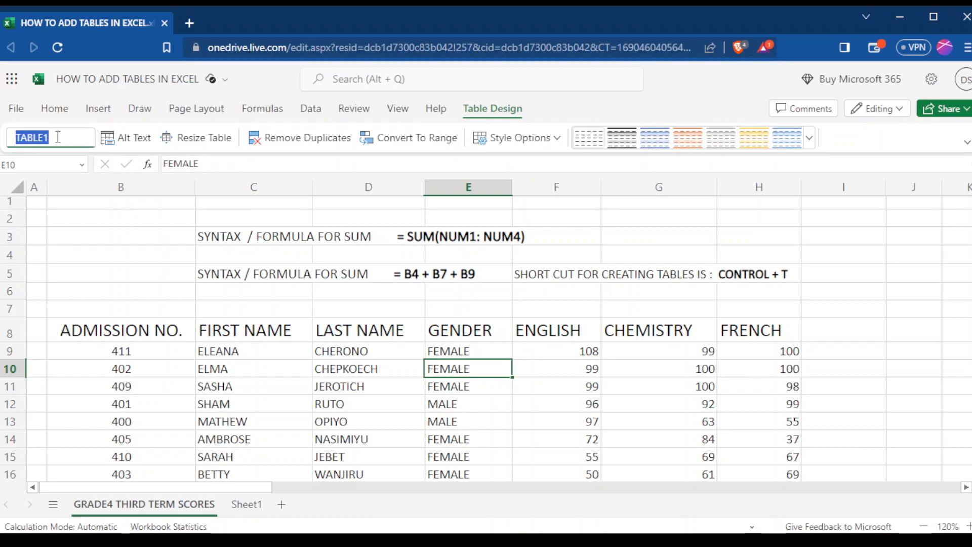
{"action": "key", "text": "BackSpace"}
{"action": "type", "text": "GRADE4"}
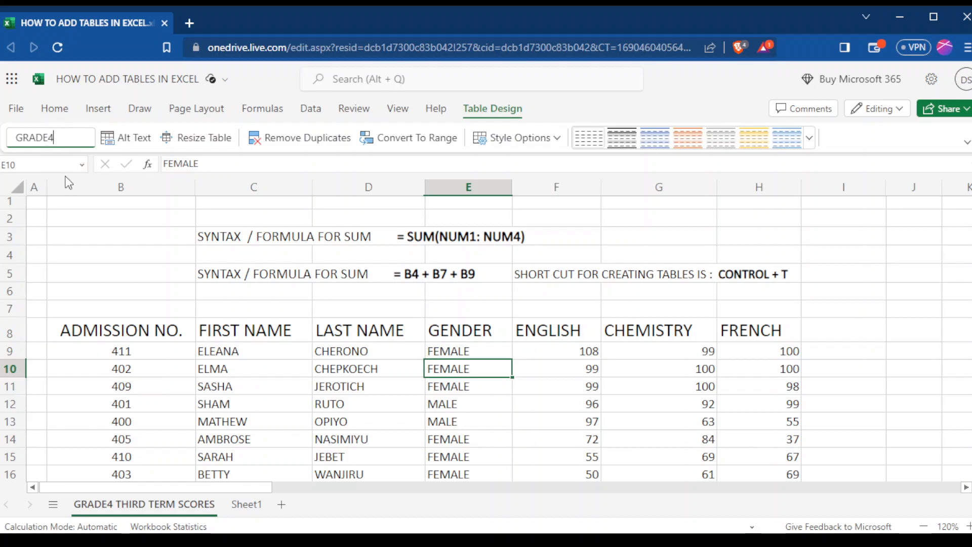
{"action": "left_click", "coordinate": [109, 237]}
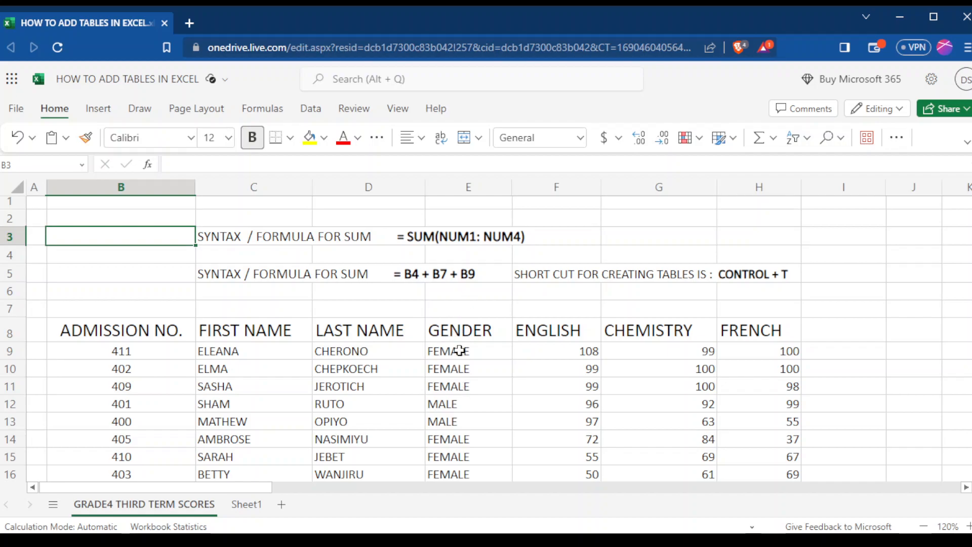
Center the contents of the GENDER column (column E) horizontally.
{"action": "left_click", "coordinate": [474, 191]}
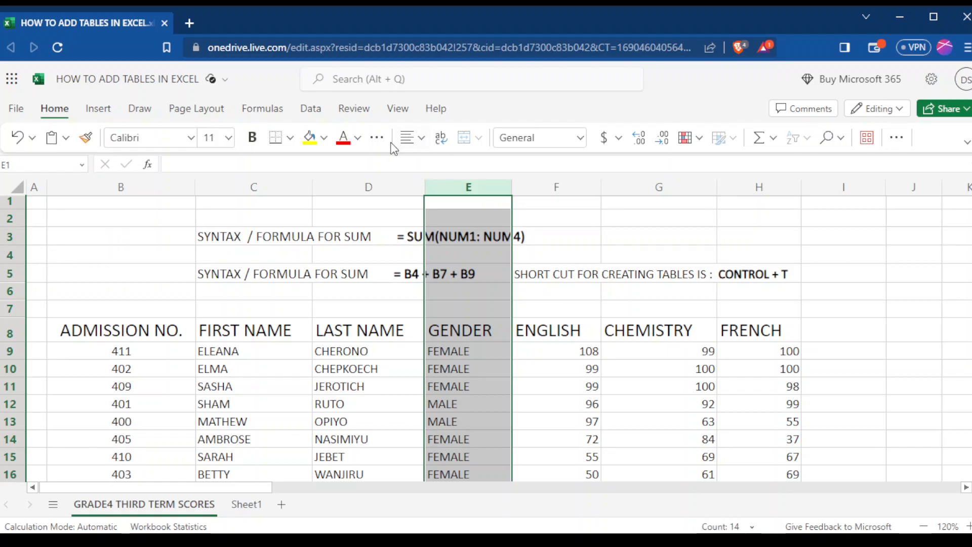
{"action": "left_click", "coordinate": [422, 142]}
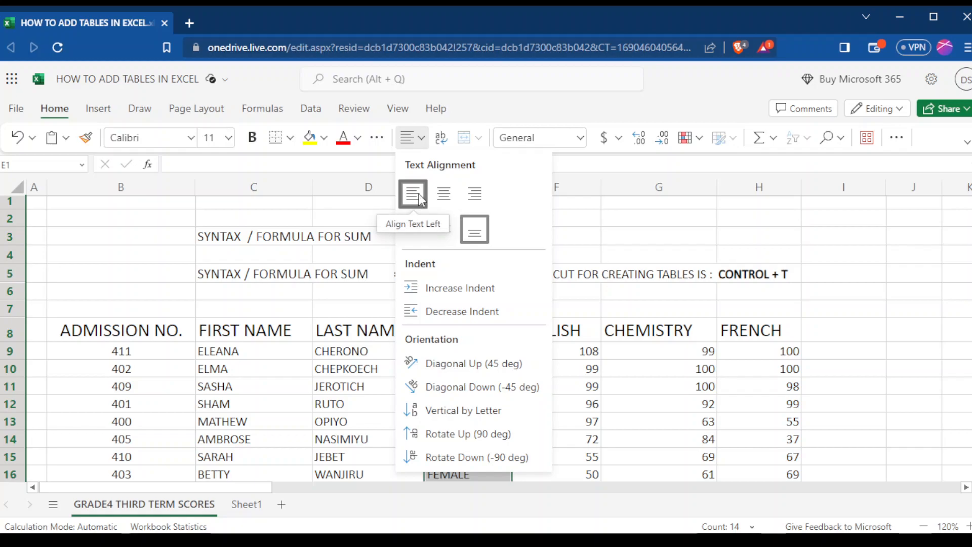
{"action": "left_click", "coordinate": [447, 198]}
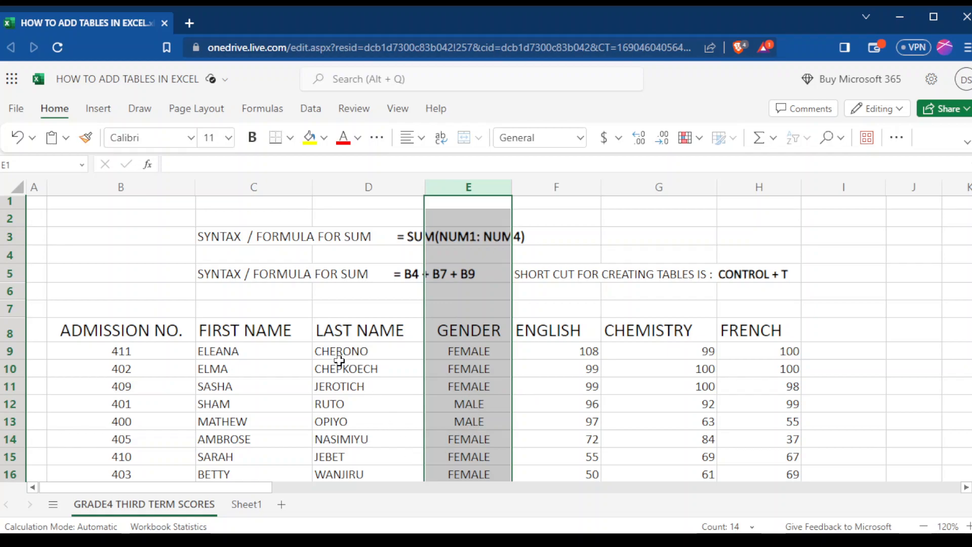
{"action": "left_click", "coordinate": [553, 381]}
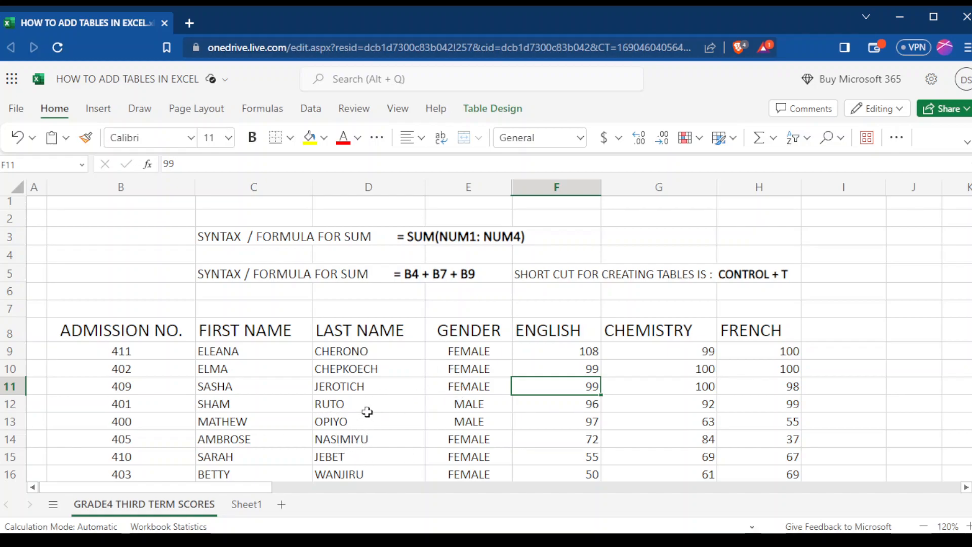
{"action": "left_click", "coordinate": [457, 302]}
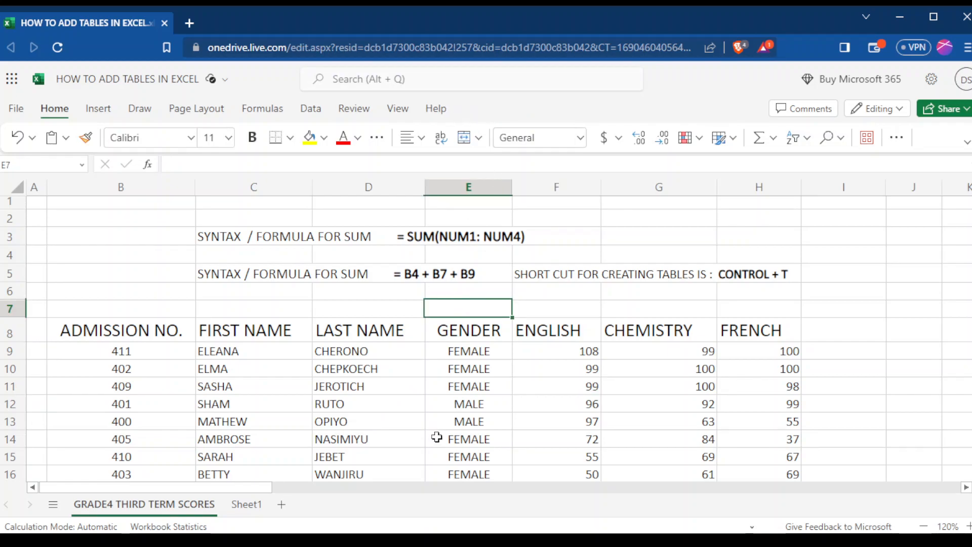
Apply the Blue, Table Style Medium 9 style to the student scores table.
{"action": "left_click", "coordinate": [353, 423]}
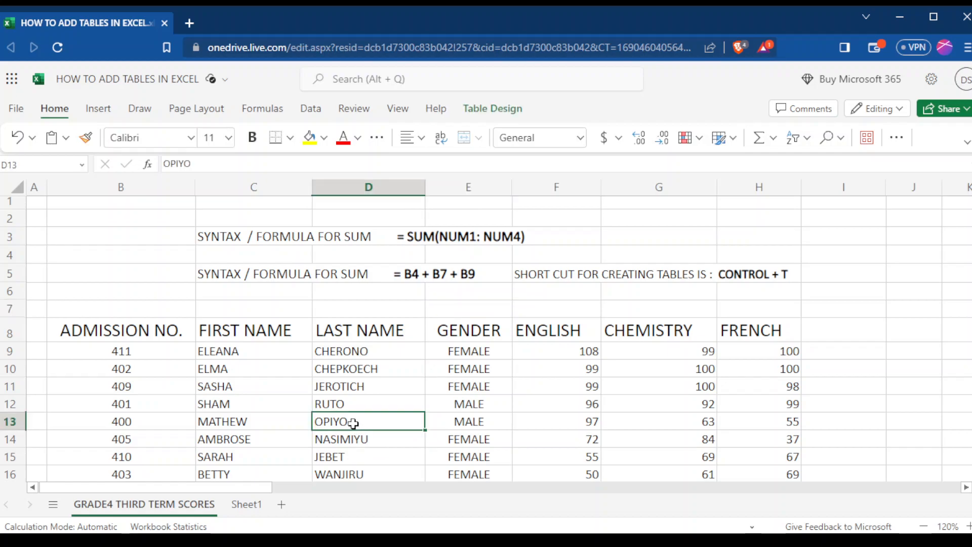
{"action": "left_click", "coordinate": [483, 111]}
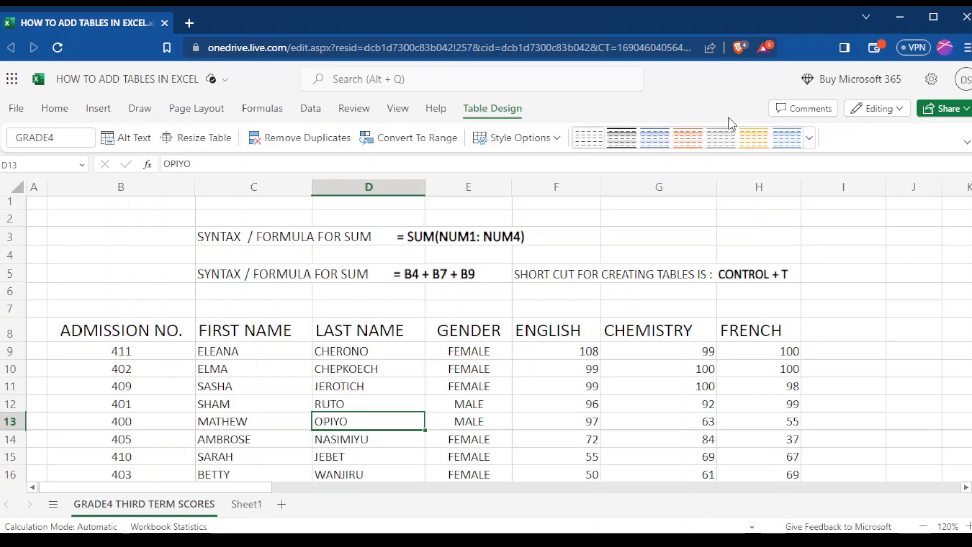
{"action": "left_click", "coordinate": [810, 137]}
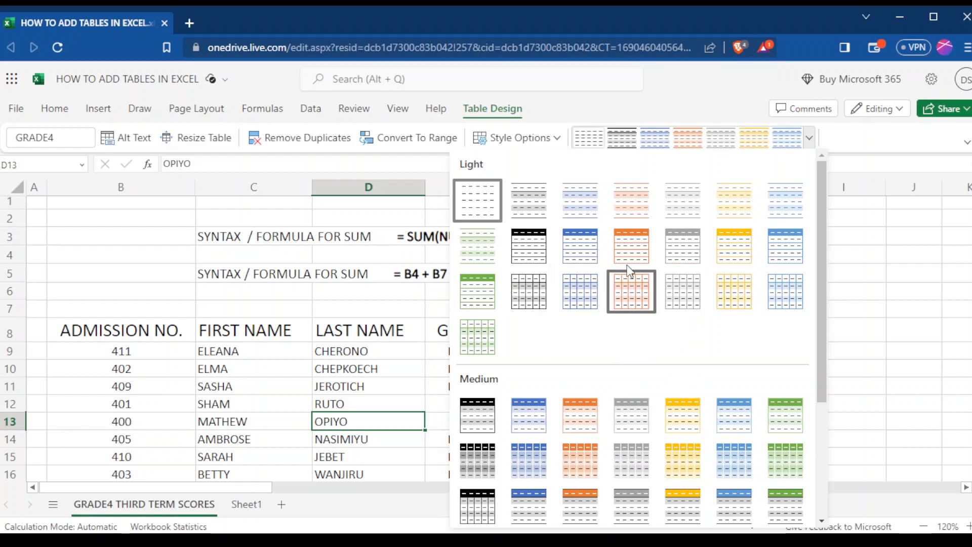
{"action": "left_click", "coordinate": [540, 457]}
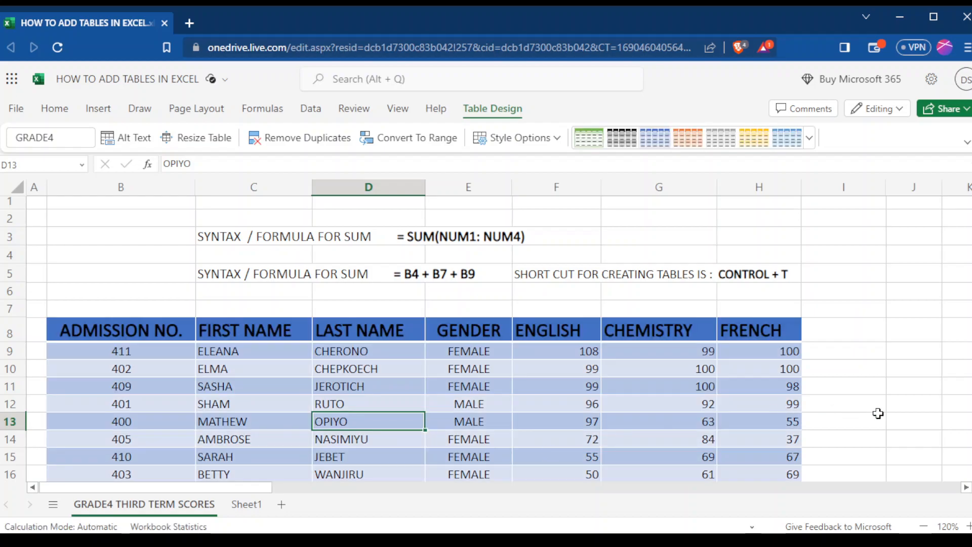
Turn on the Filter Button style option for the table's header row.
{"action": "scroll", "coordinate": [486, 340], "scroll_direction": "down", "scroll_amount": 3}
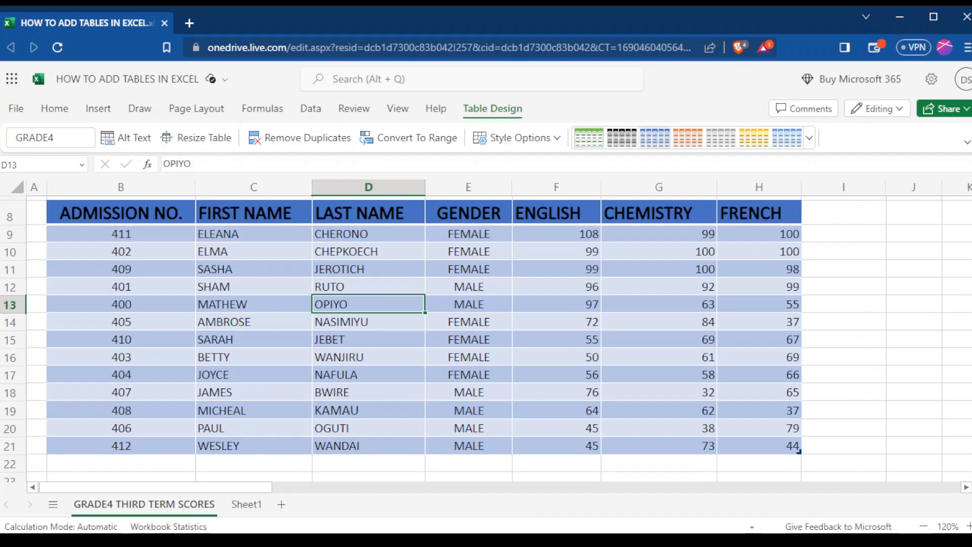
{"action": "scroll", "coordinate": [732, 287], "scroll_direction": "up", "scroll_amount": 2}
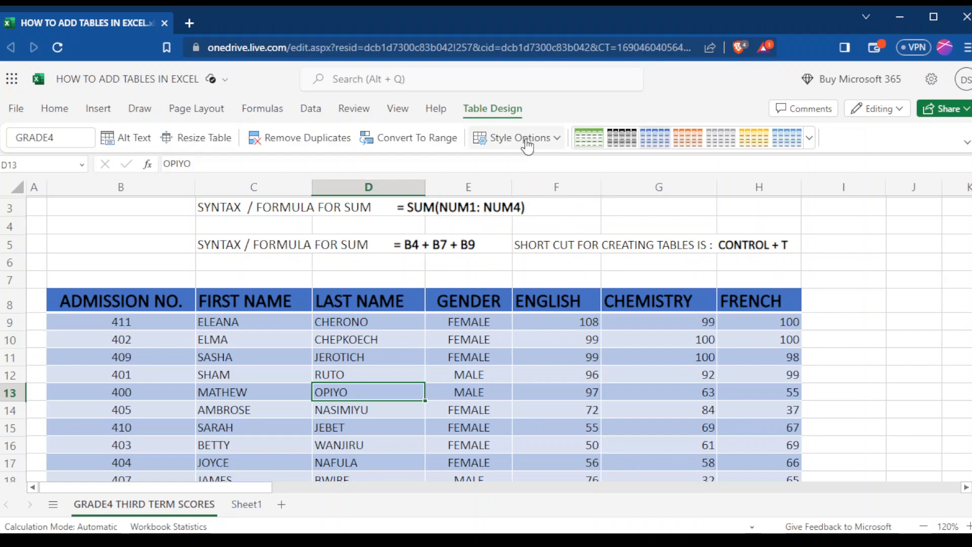
{"action": "left_click", "coordinate": [558, 140]}
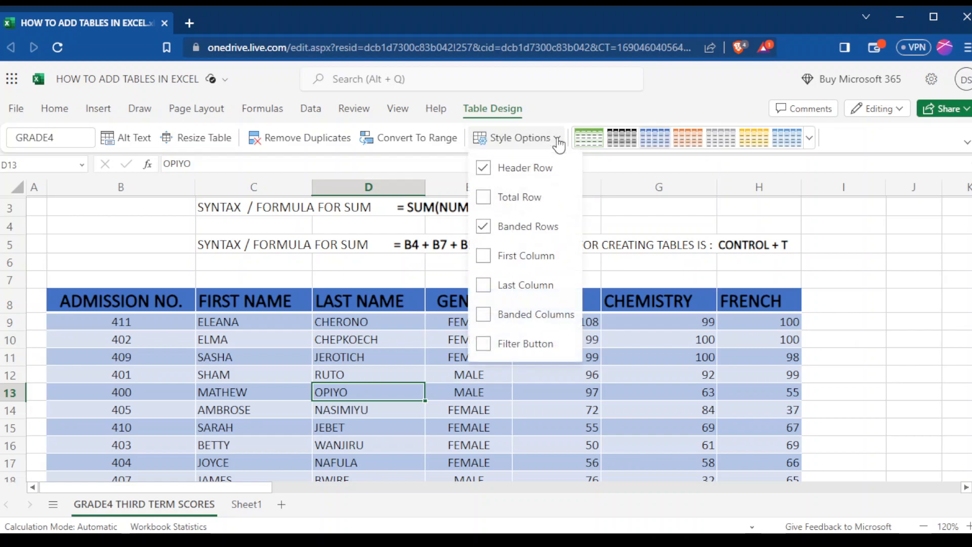
{"action": "left_click", "coordinate": [484, 344]}
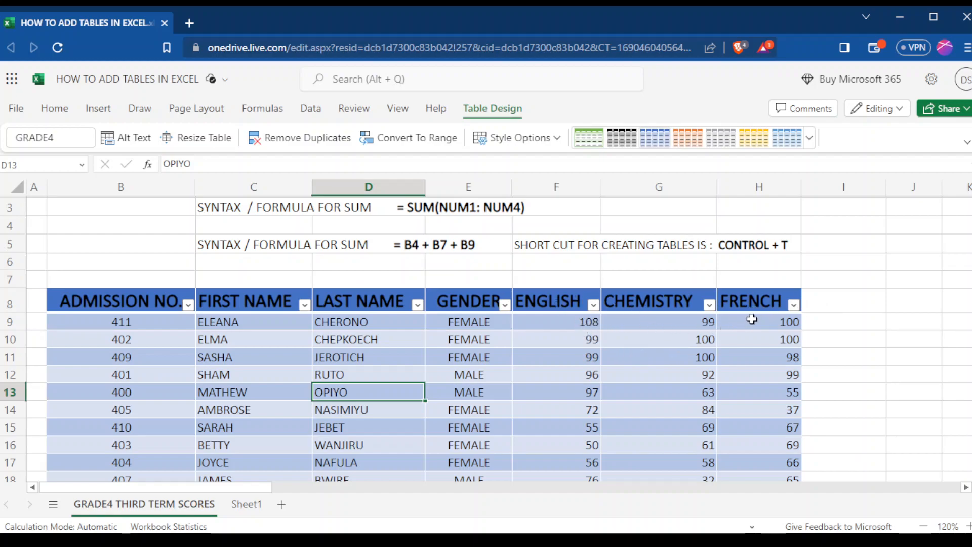
Add a TOTAL column to the table by entering the header in cell I8, beside FRENCH.
{"action": "left_click", "coordinate": [828, 303]}
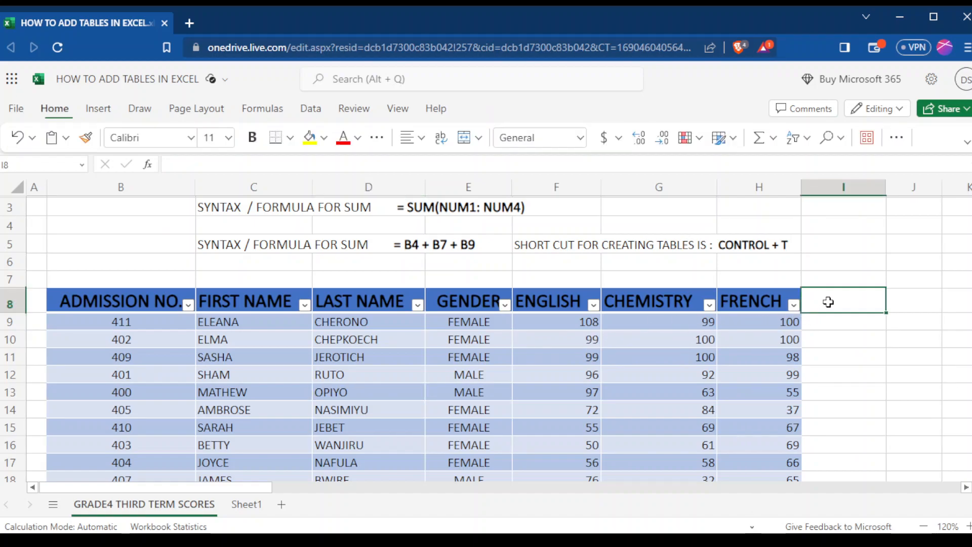
{"action": "type", "text": "TOTAL"}
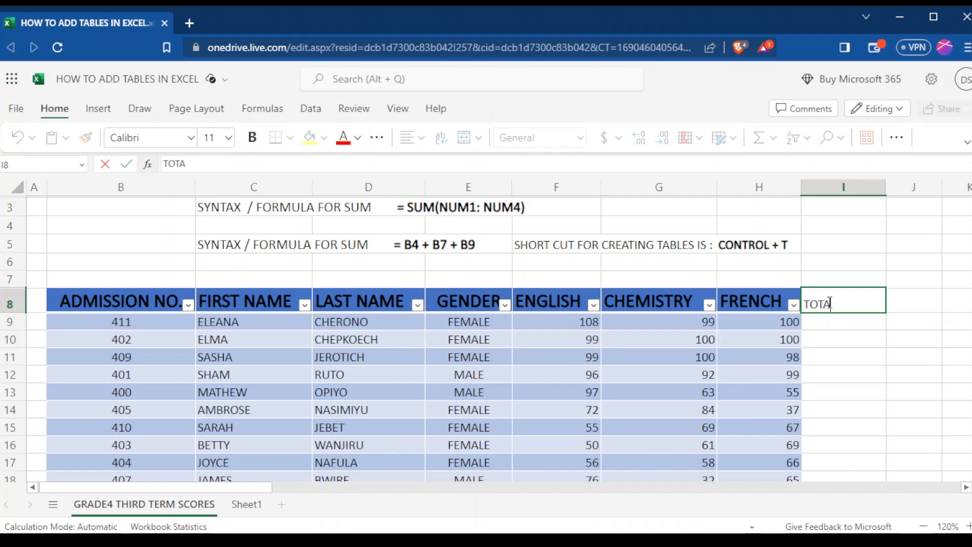
{"action": "left_click", "coordinate": [925, 324]}
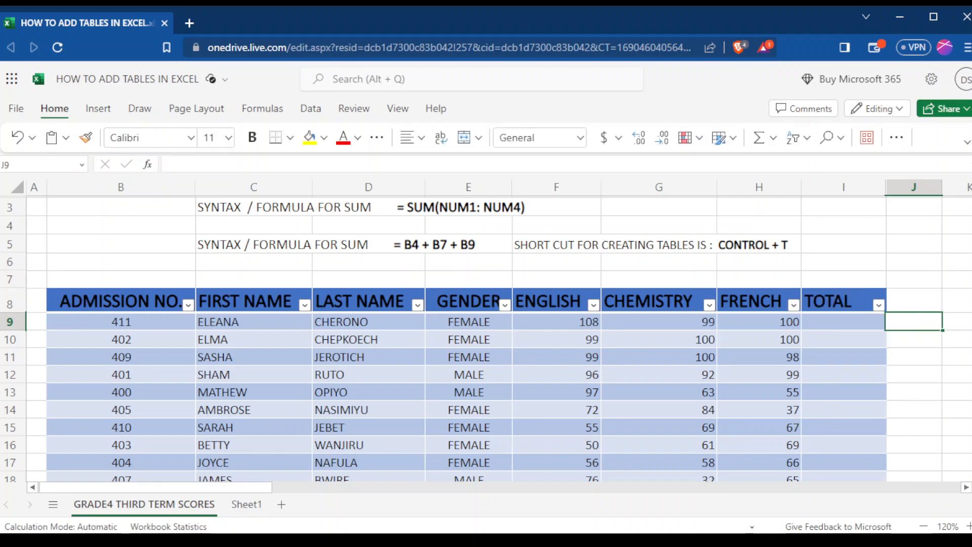
Examine the student scores table, the average section below it and the SUM syntax notes above it.
{"action": "scroll", "coordinate": [499, 334], "scroll_direction": "down", "scroll_amount": 14}
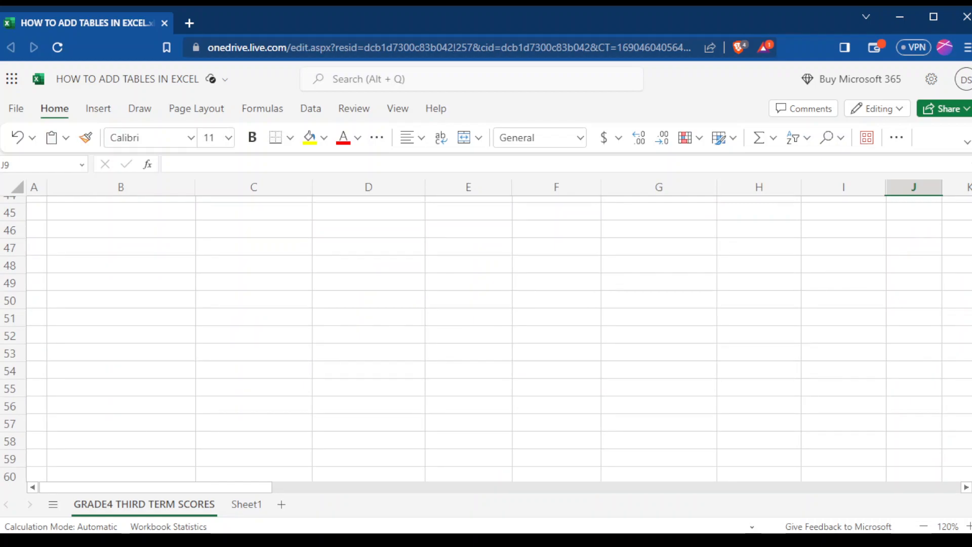
{"action": "scroll", "coordinate": [499, 339], "scroll_direction": "up", "scroll_amount": 6}
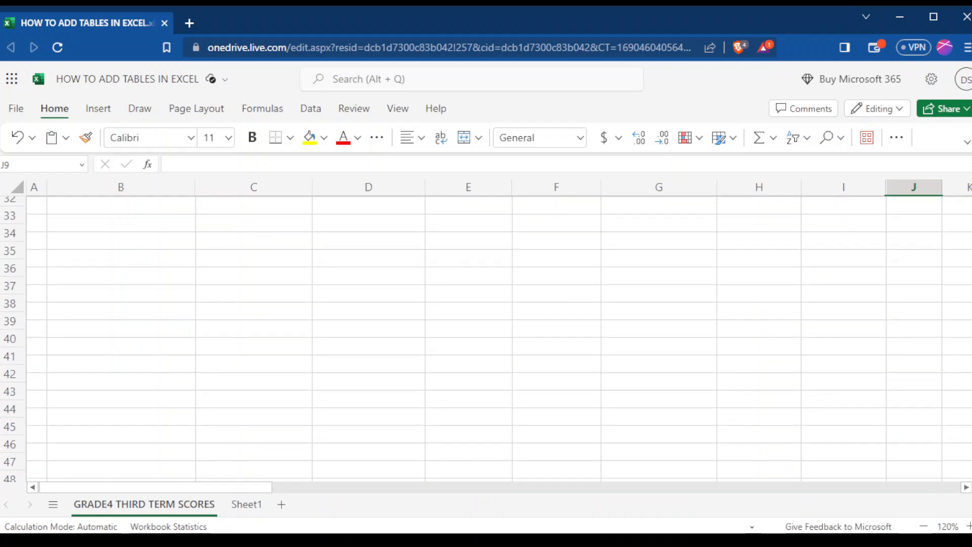
{"action": "scroll", "coordinate": [499, 339], "scroll_direction": "up", "scroll_amount": 6}
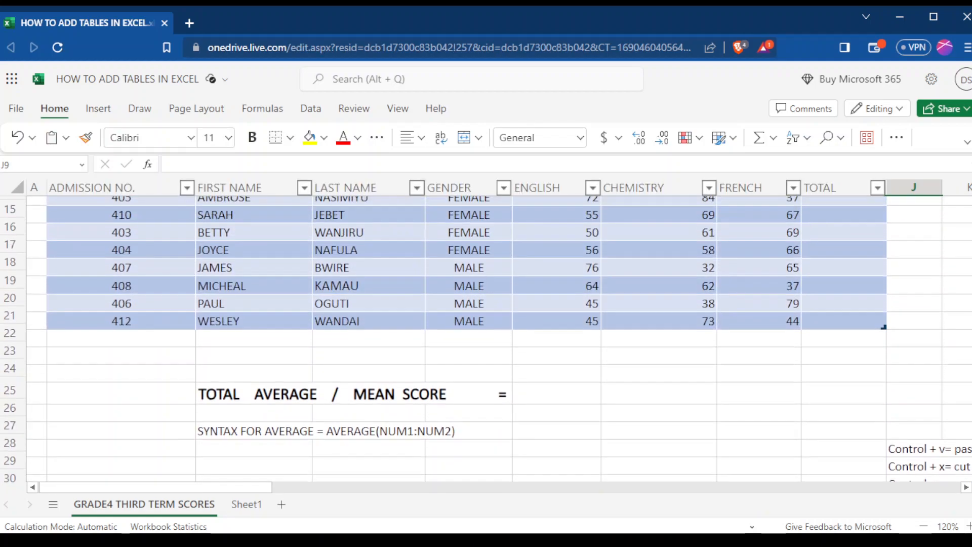
{"action": "scroll", "coordinate": [969, 234], "scroll_direction": "up", "scroll_amount": 2}
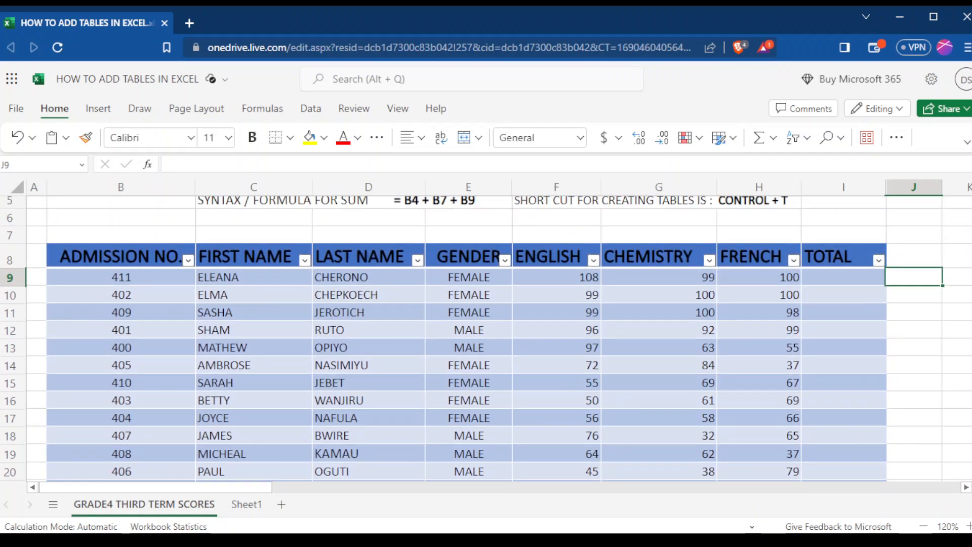
{"action": "scroll", "coordinate": [487, 339], "scroll_direction": "down", "scroll_amount": 1}
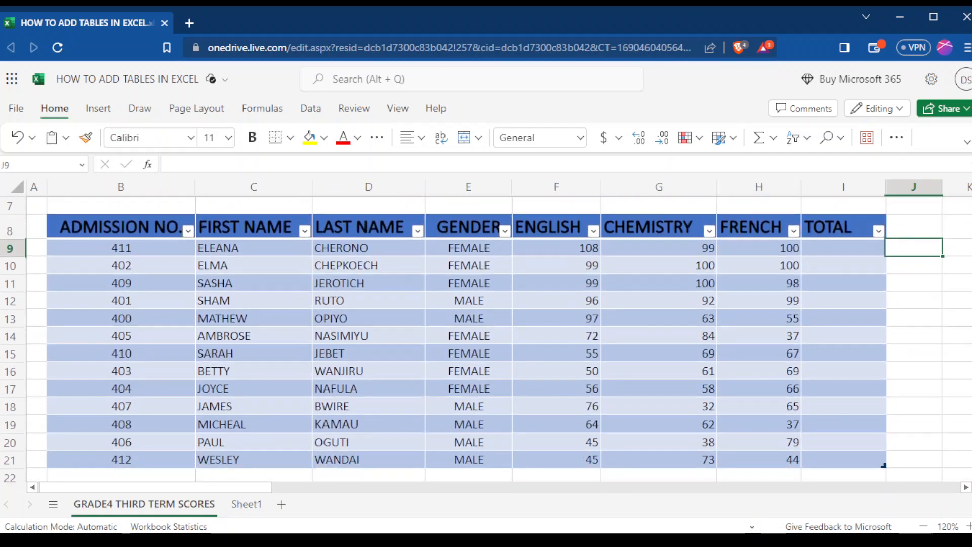
{"action": "double_click", "coordinate": [814, 247]}
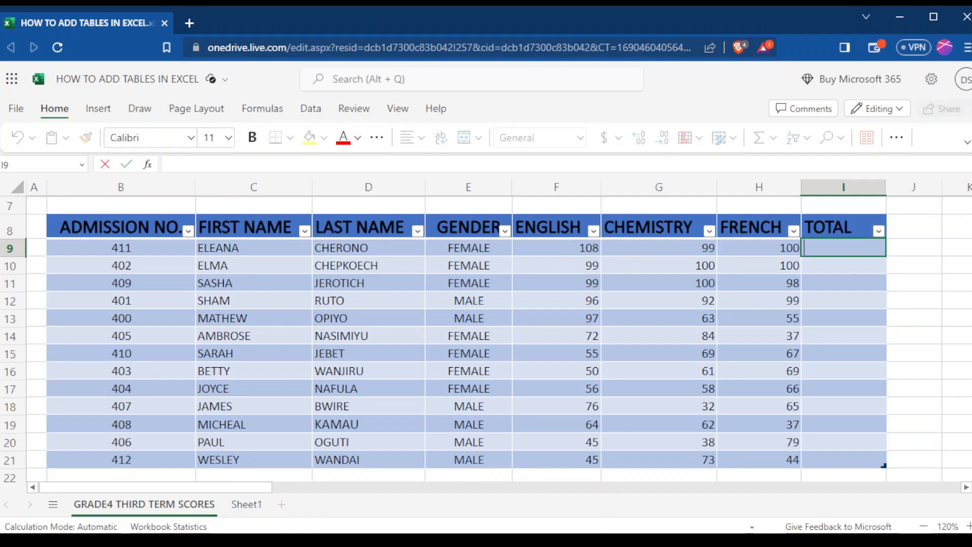
{"action": "scroll", "coordinate": [486, 340], "scroll_direction": "up", "scroll_amount": 3}
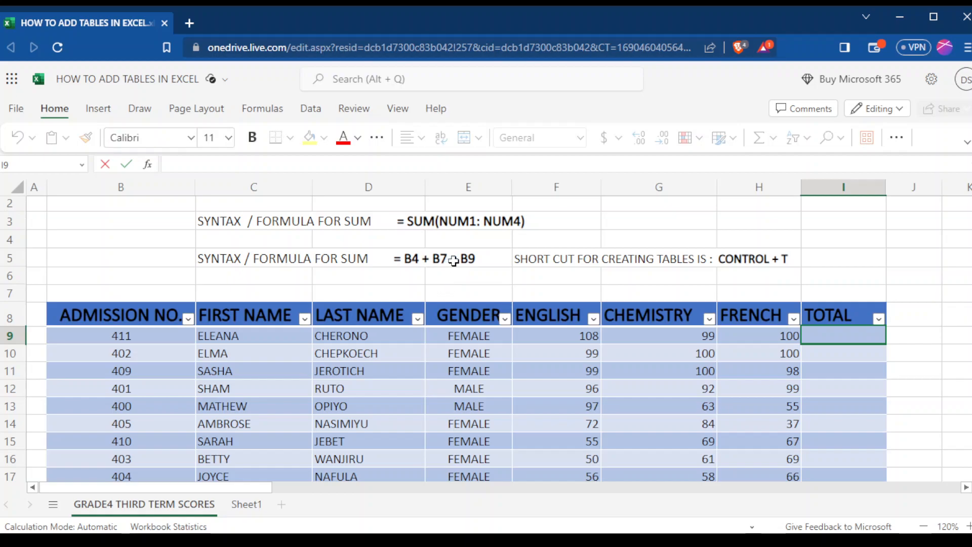
{"action": "left_click", "coordinate": [580, 372]}
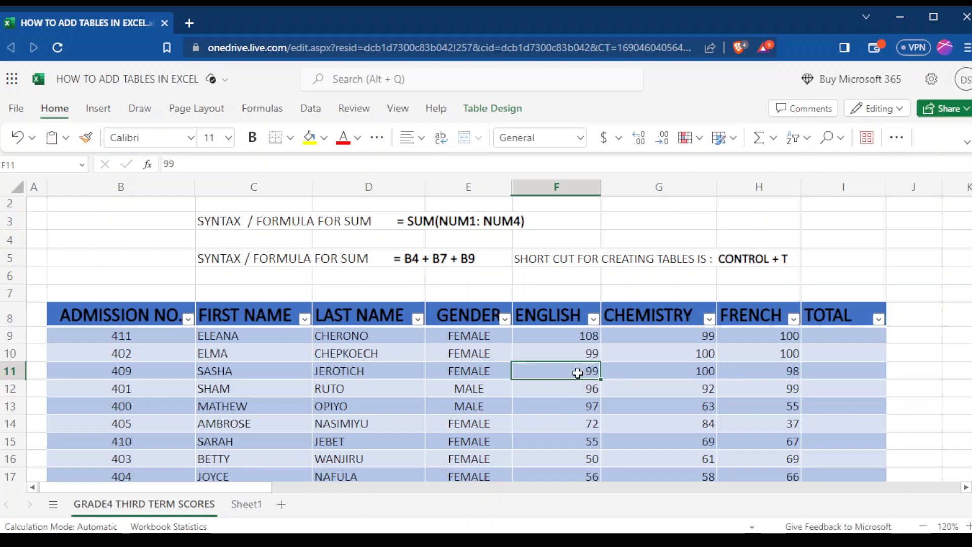
{"action": "left_click_drag", "start_coordinate": [578, 374], "coordinate": [658, 310]}
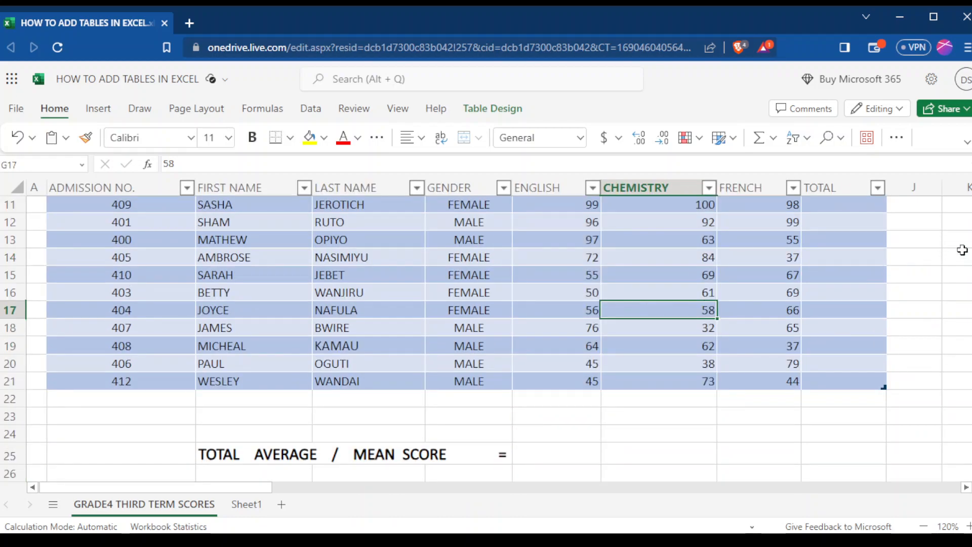
{"action": "scroll", "coordinate": [594, 341], "scroll_direction": "up", "scroll_amount": 2}
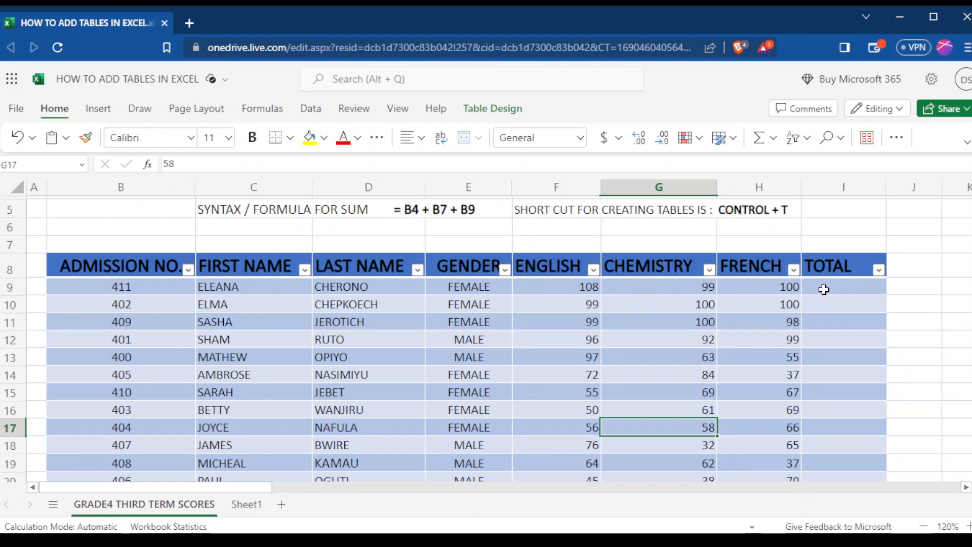
{"action": "scroll", "coordinate": [759, 304], "scroll_direction": "up", "scroll_amount": 2}
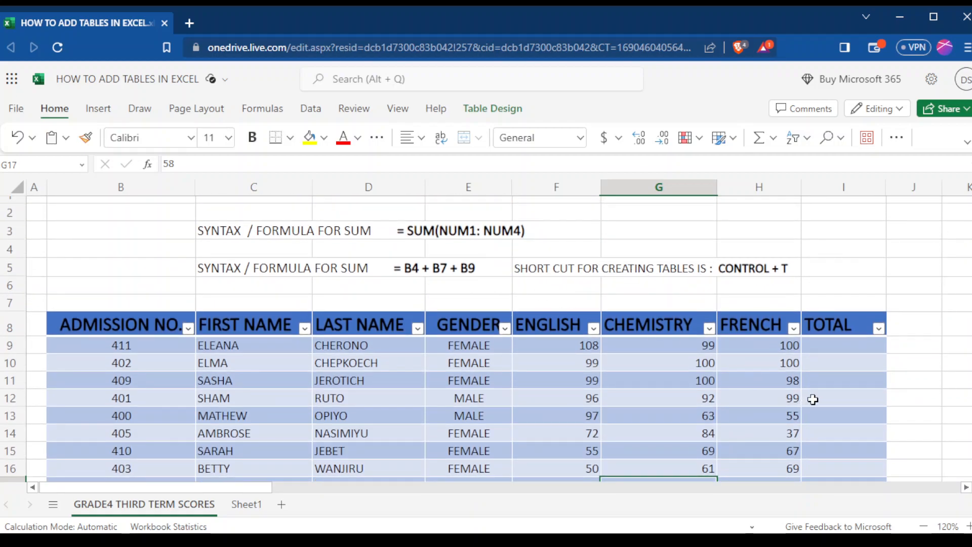
{"action": "left_click", "coordinate": [827, 346]}
{"action": "double_click", "coordinate": [826, 346]}
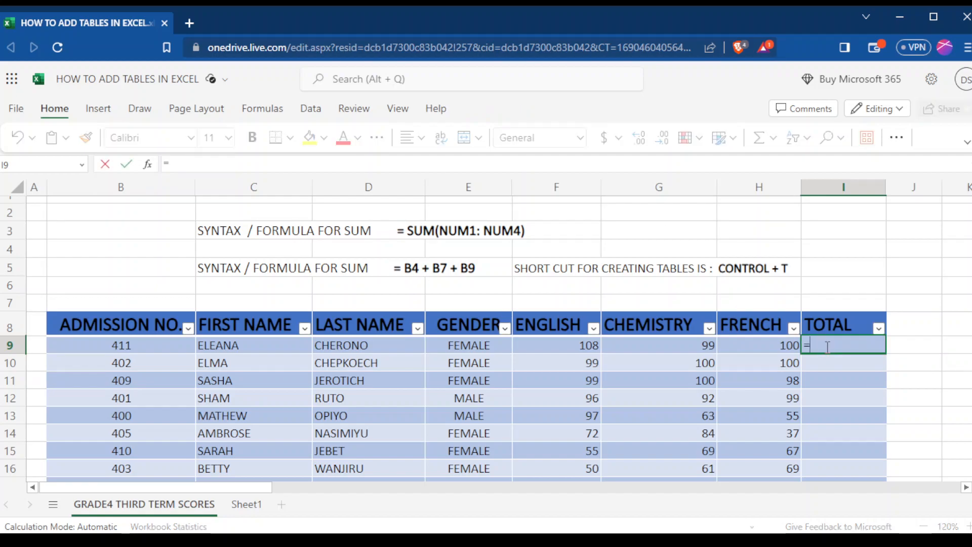
{"action": "type", "text": "=SUM"}
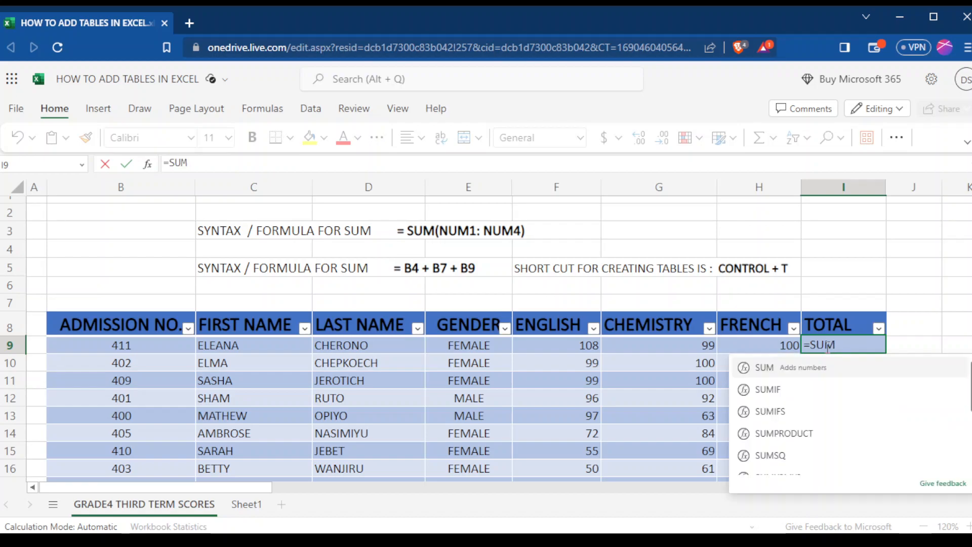
{"action": "type", "text": "("}
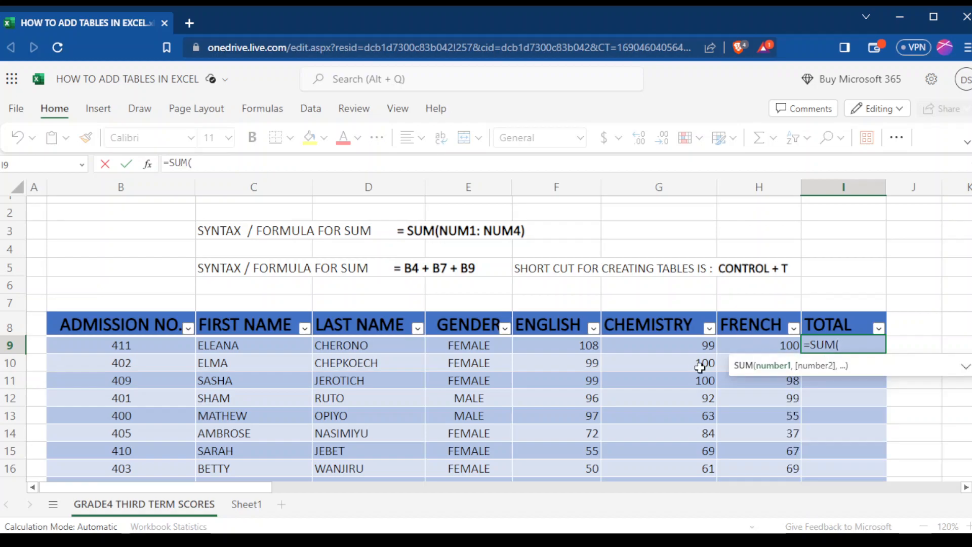
{"action": "left_click", "coordinate": [578, 346]}
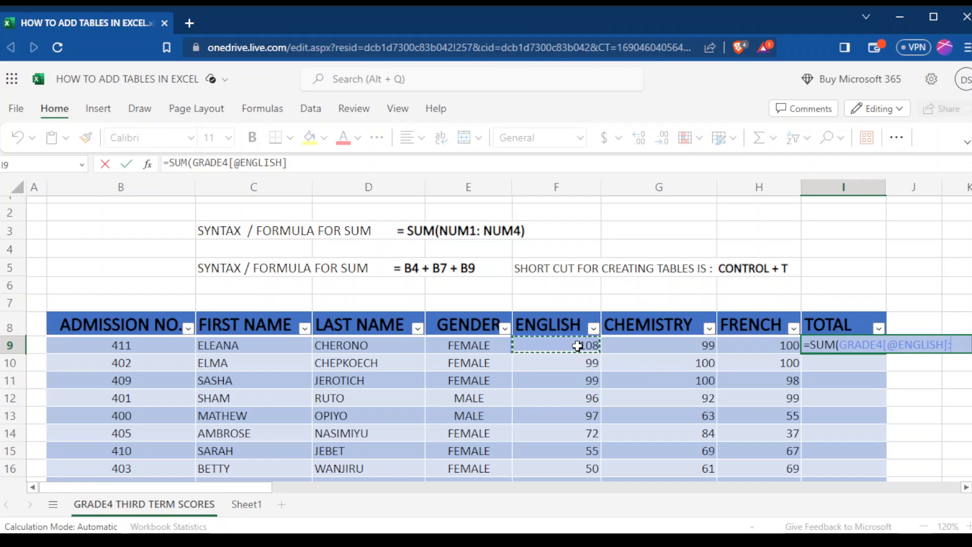
{"action": "type", "text": ":"}
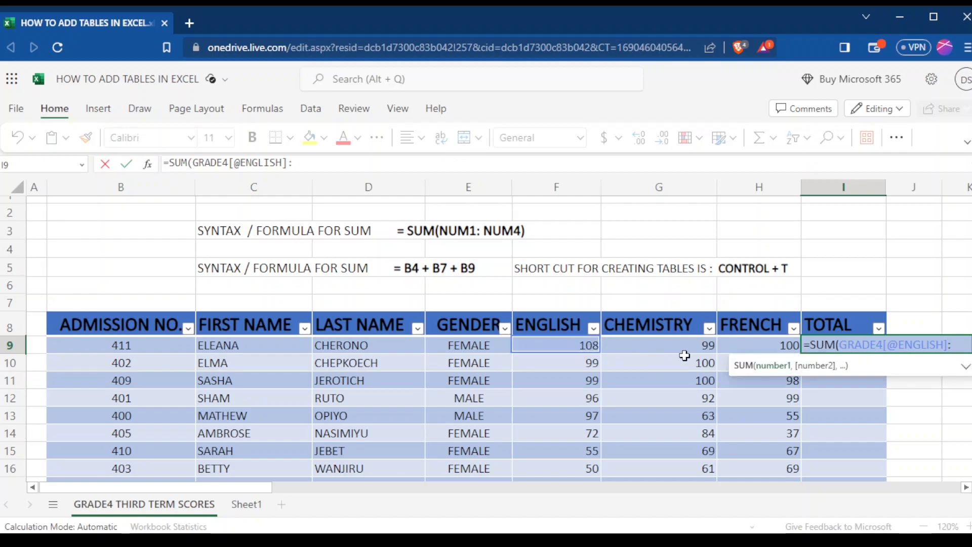
{"action": "left_click", "coordinate": [763, 344]}
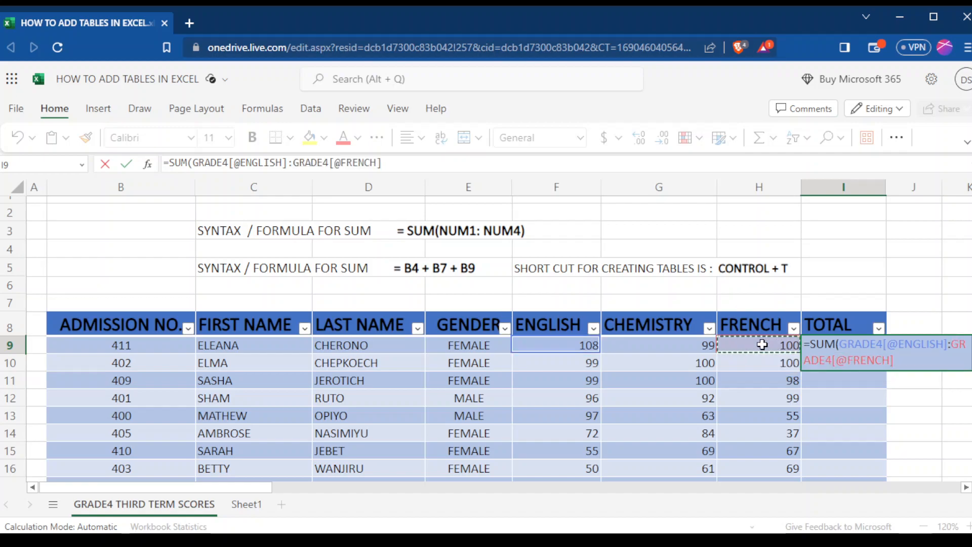
{"action": "type", "text": ")"}
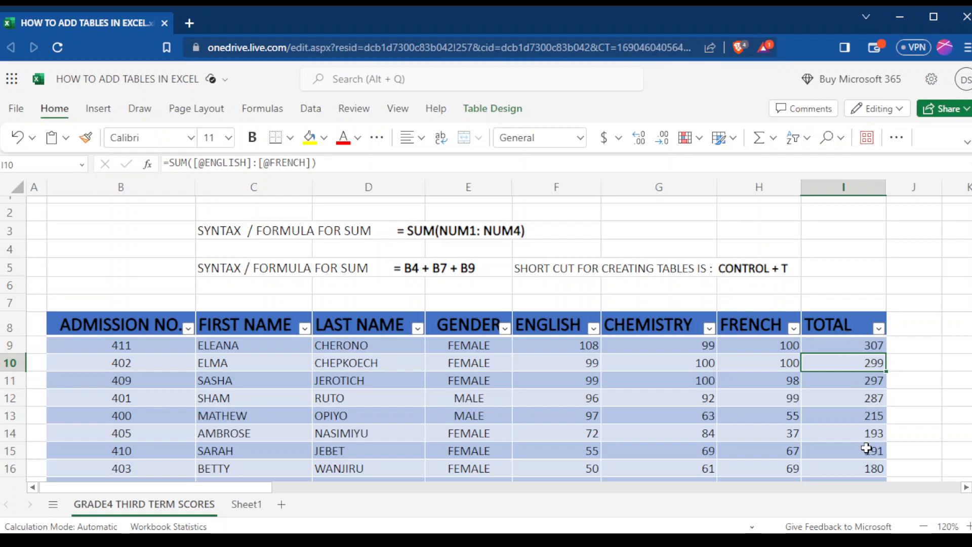
Inspect the sort and filter options of the ADMISSION NO. and FIRST NAME columns without applying any.
{"action": "left_click", "coordinate": [189, 332]}
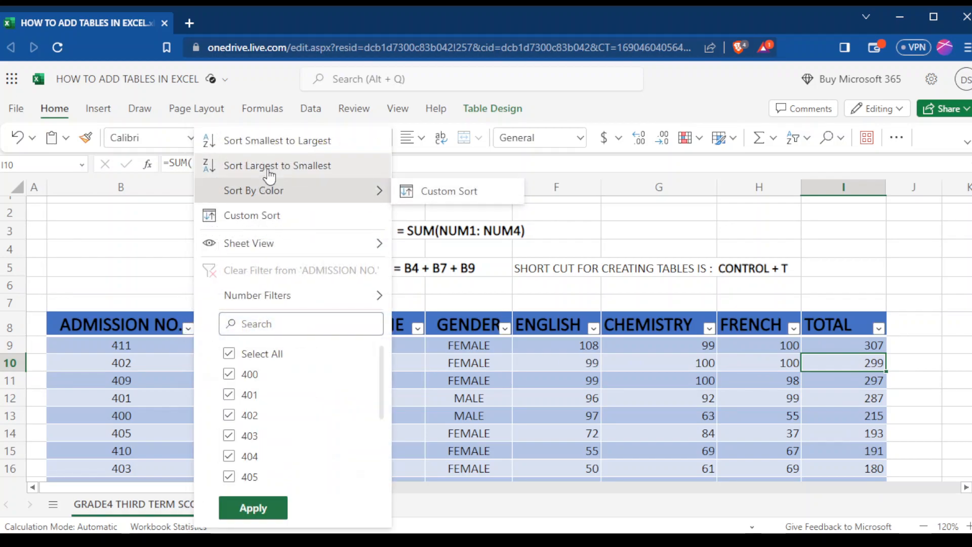
{"action": "left_click", "coordinate": [168, 225]}
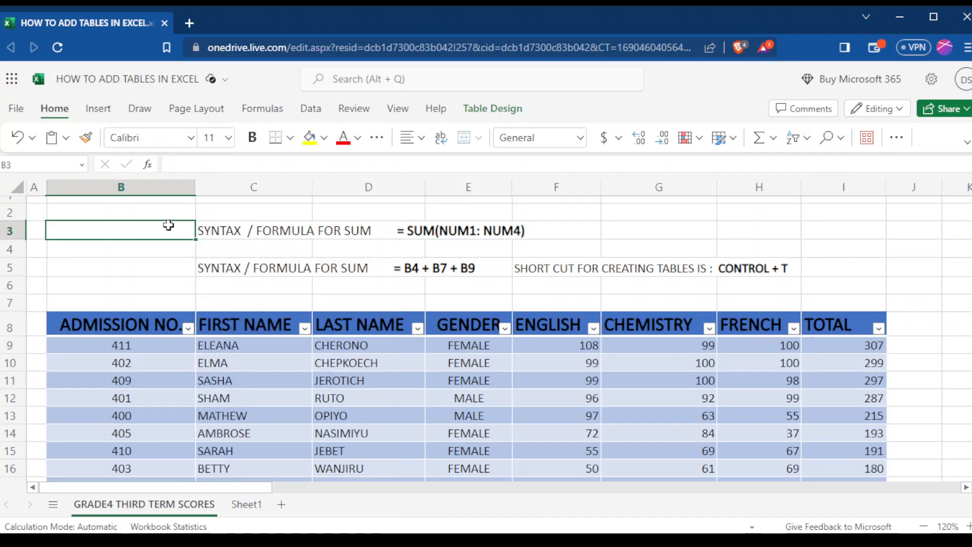
{"action": "left_click", "coordinate": [305, 330]}
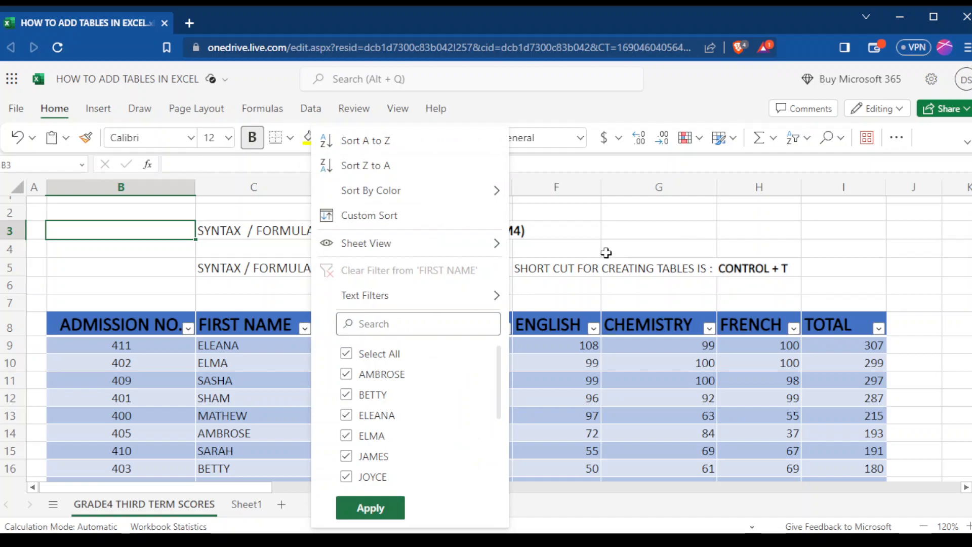
{"action": "left_click", "coordinate": [732, 291]}
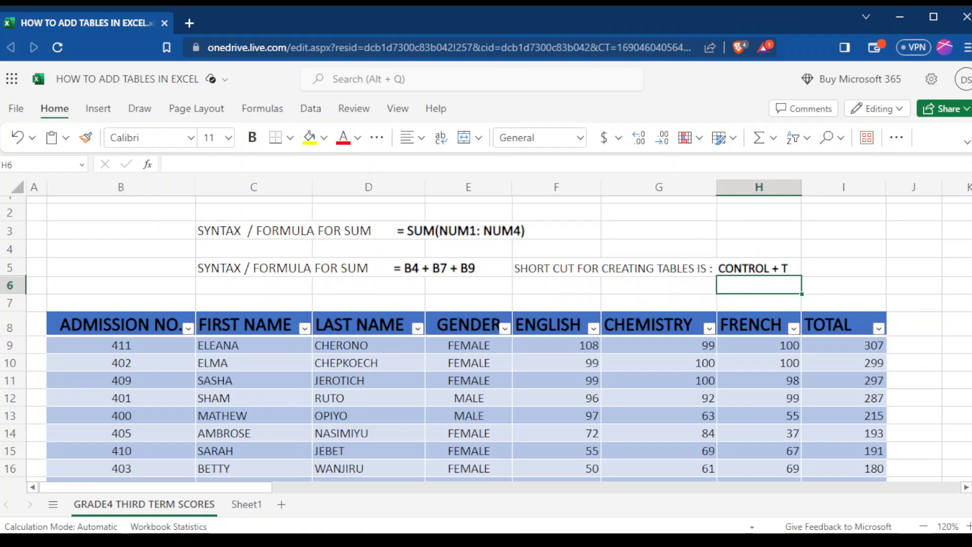
Calculate the mean ENGLISH score in cell F25, beside the TOTAL AVERAGE / MEAN SCORE label, with =AVERAGE(F9:F21).
{"action": "scroll", "coordinate": [548, 445], "scroll_direction": "down", "scroll_amount": 5}
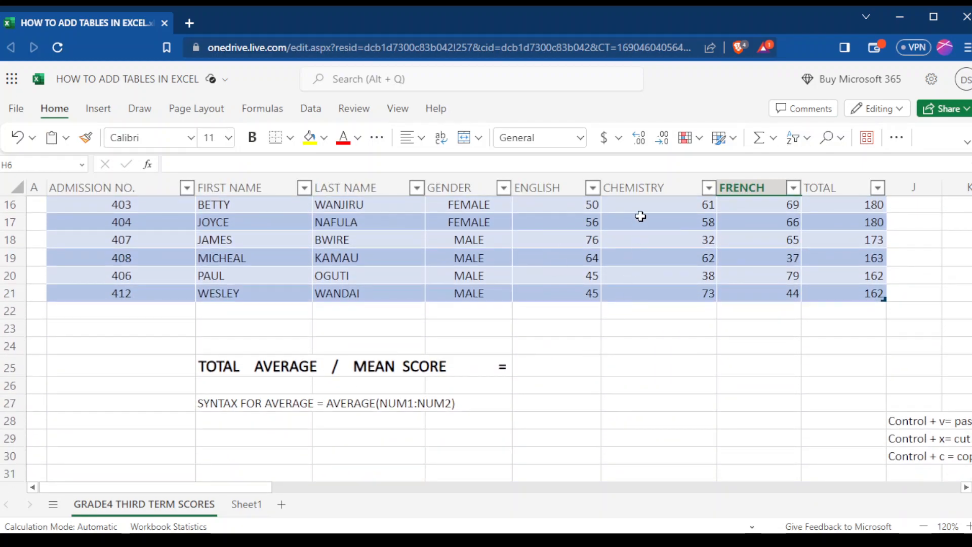
{"action": "double_click", "coordinate": [541, 367]}
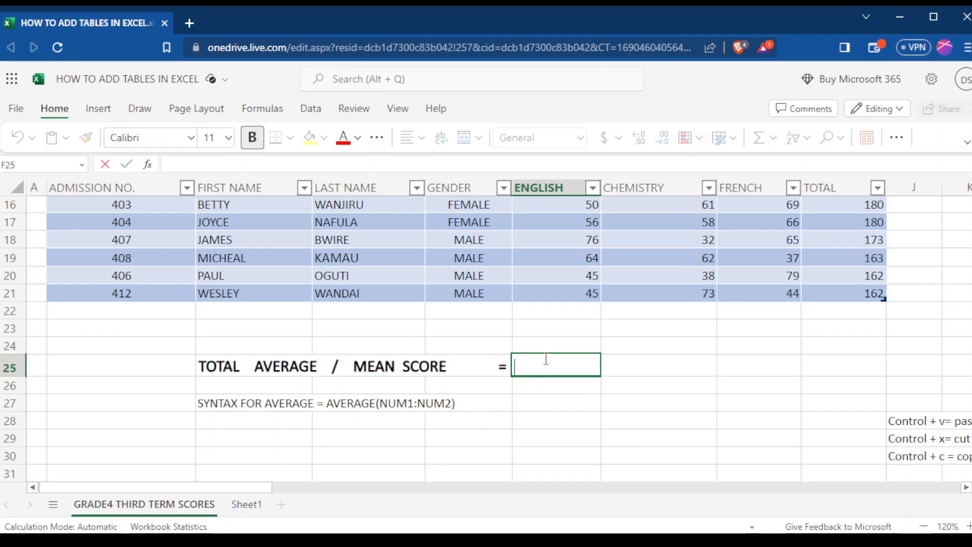
{"action": "type", "text": "AVERAGE("}
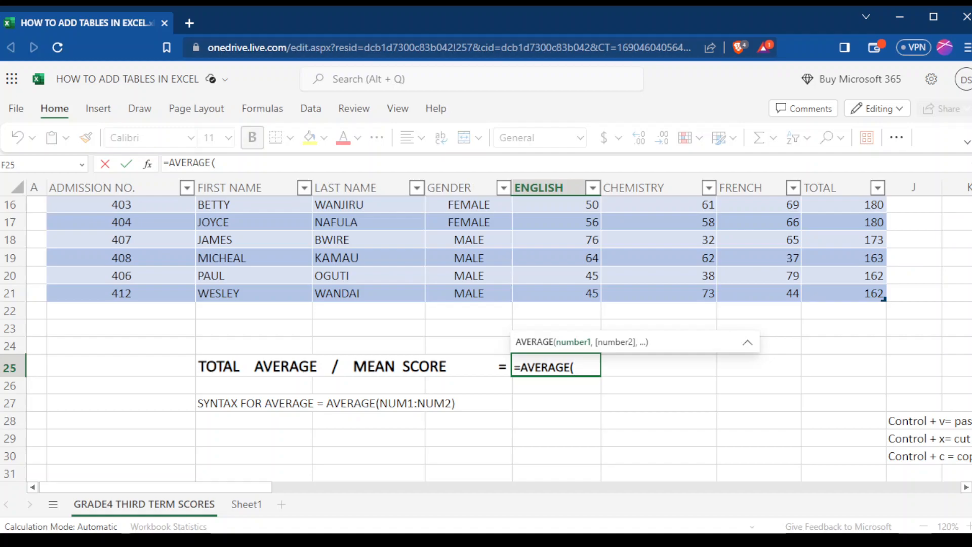
{"action": "scroll", "coordinate": [559, 352], "scroll_direction": "up", "scroll_amount": 4}
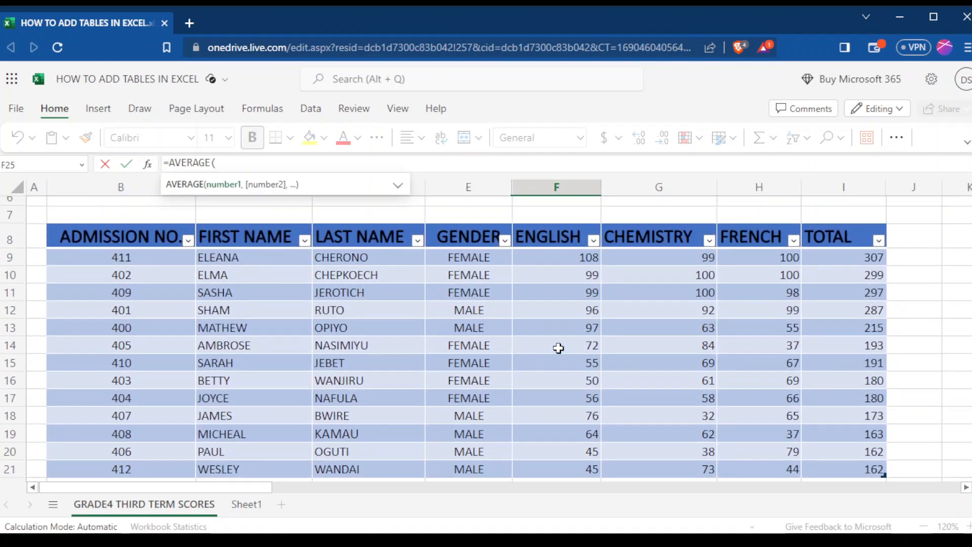
{"action": "left_click", "coordinate": [564, 258]}
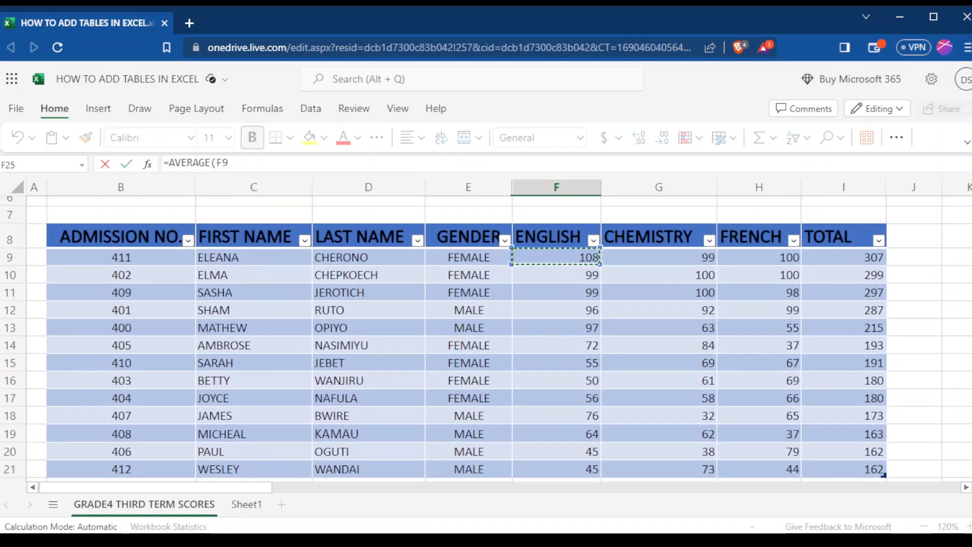
{"action": "scroll", "coordinate": [557, 337], "scroll_direction": "down", "scroll_amount": 2}
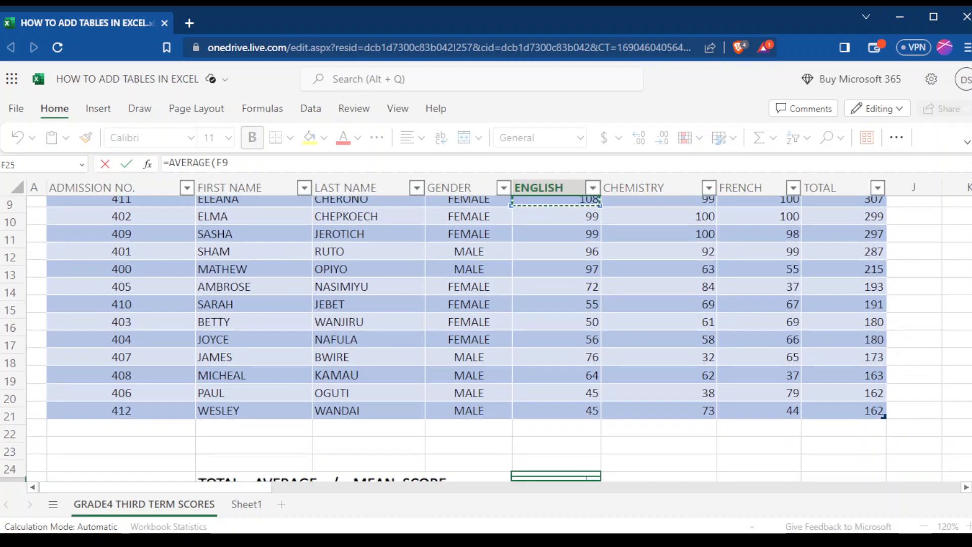
{"action": "scroll", "coordinate": [746, 410], "scroll_direction": "down", "scroll_amount": 3}
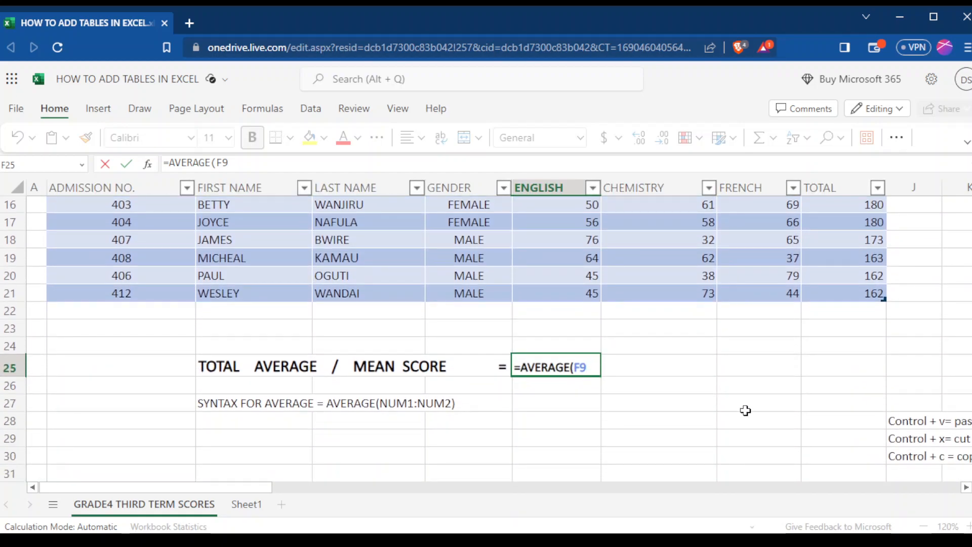
{"action": "type", "text": ":"}
{"action": "left_click", "coordinate": [548, 294]}
{"action": "left_click", "coordinate": [631, 360]}
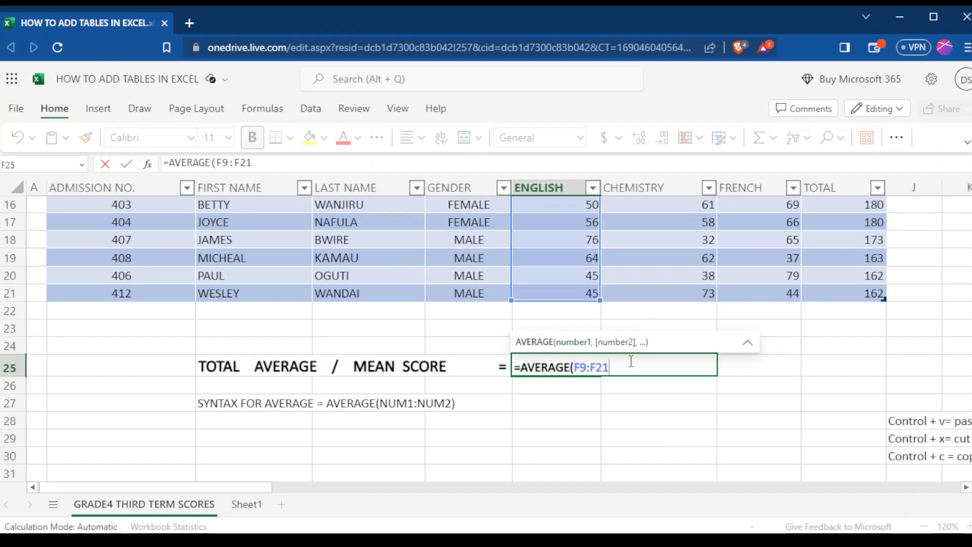
{"action": "type", "text": ")"}
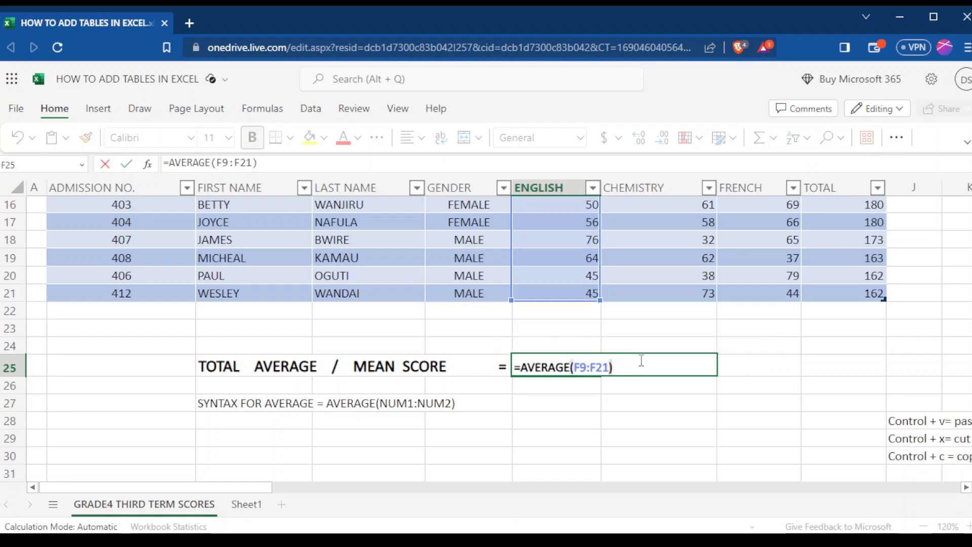
{"action": "key", "text": "Return"}
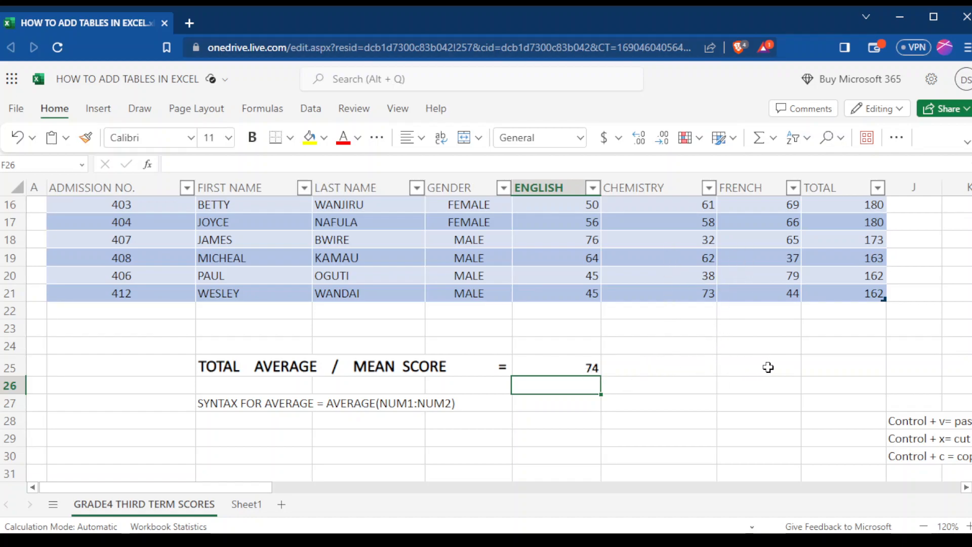
Fill the average formula from F25 across to H25 to cover CHEMISTRY and FRENCH.
{"action": "left_click", "coordinate": [579, 370]}
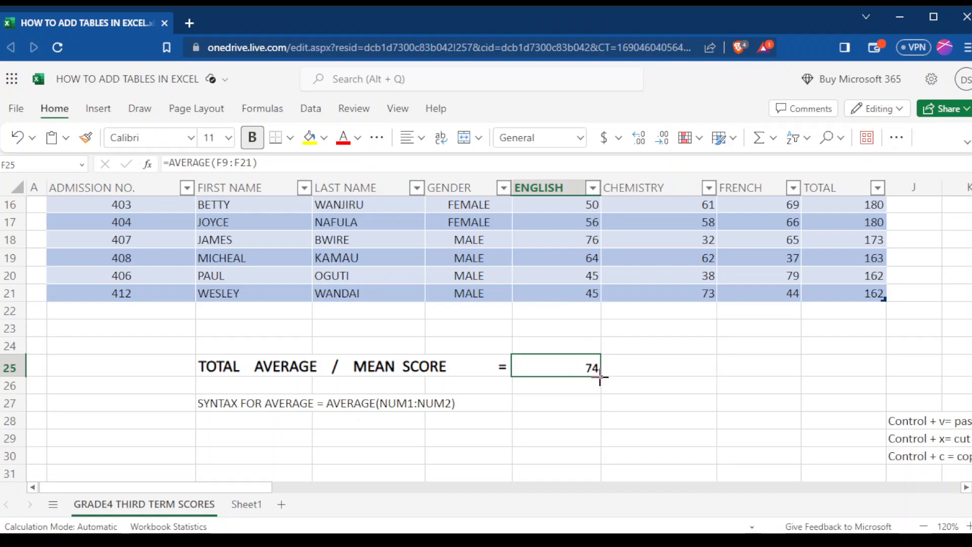
{"action": "left_click_drag", "start_coordinate": [600, 377], "coordinate": [760, 367]}
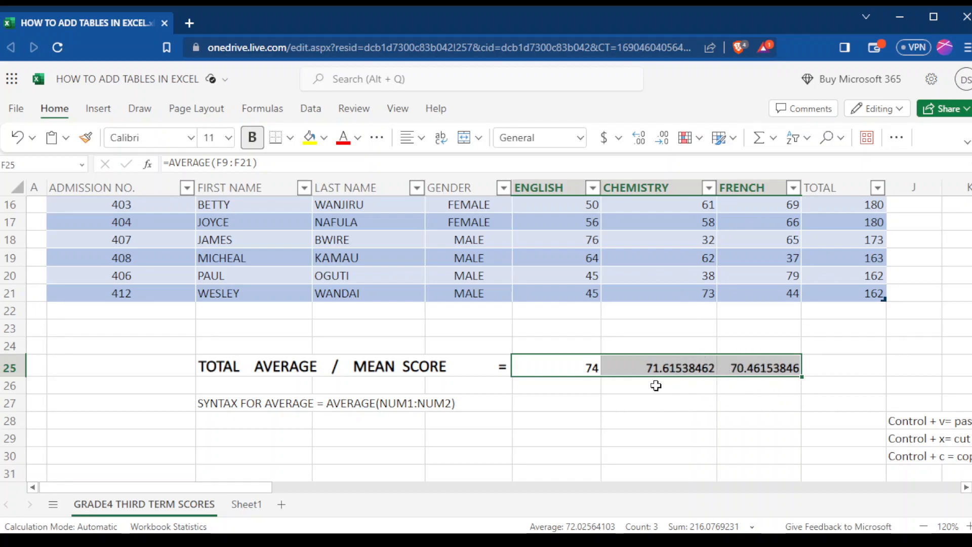
{"action": "left_click", "coordinate": [737, 383]}
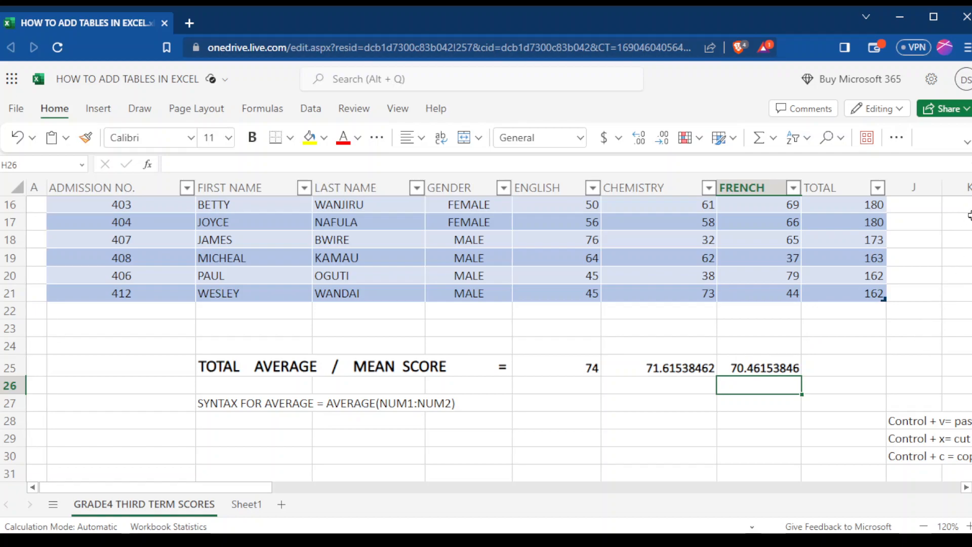
Sort the student scores table by the TOTAL column from smallest to largest.
{"action": "scroll", "coordinate": [486, 339], "scroll_direction": "up", "scroll_amount": 3}
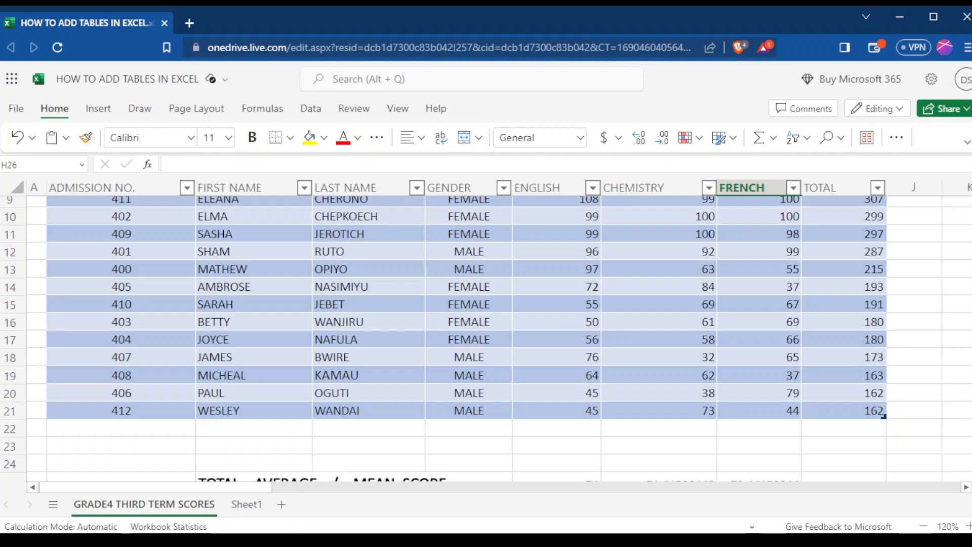
{"action": "scroll", "coordinate": [486, 329], "scroll_direction": "up", "scroll_amount": 2}
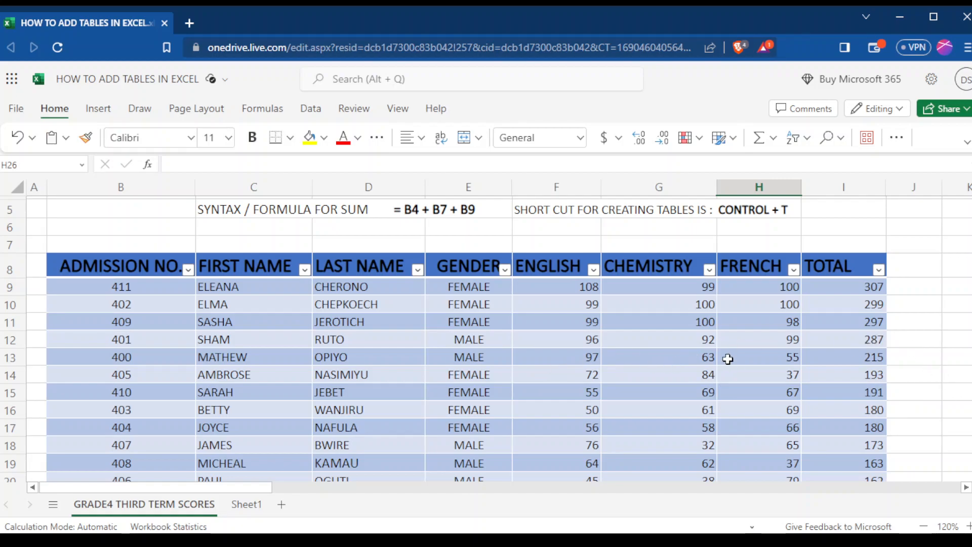
{"action": "left_click", "coordinate": [880, 270]}
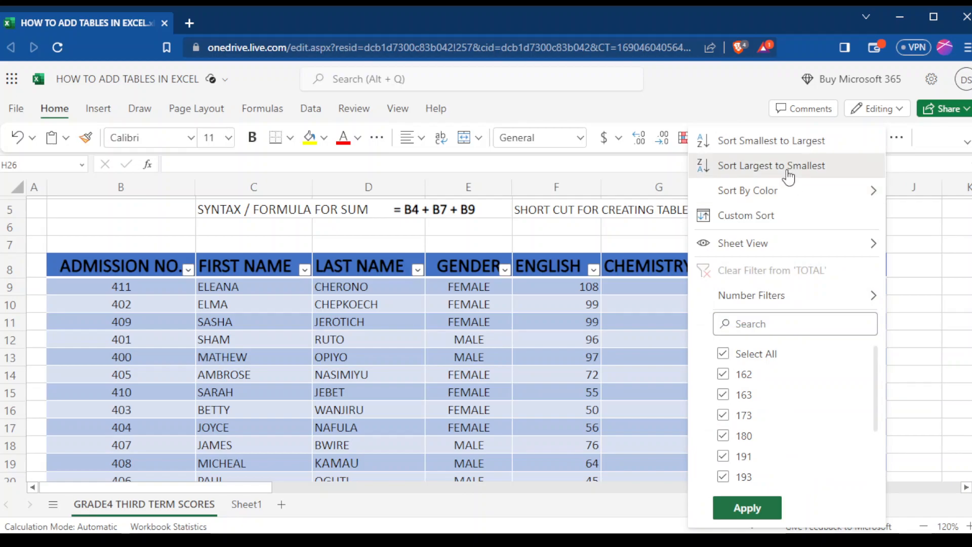
{"action": "left_click", "coordinate": [783, 143]}
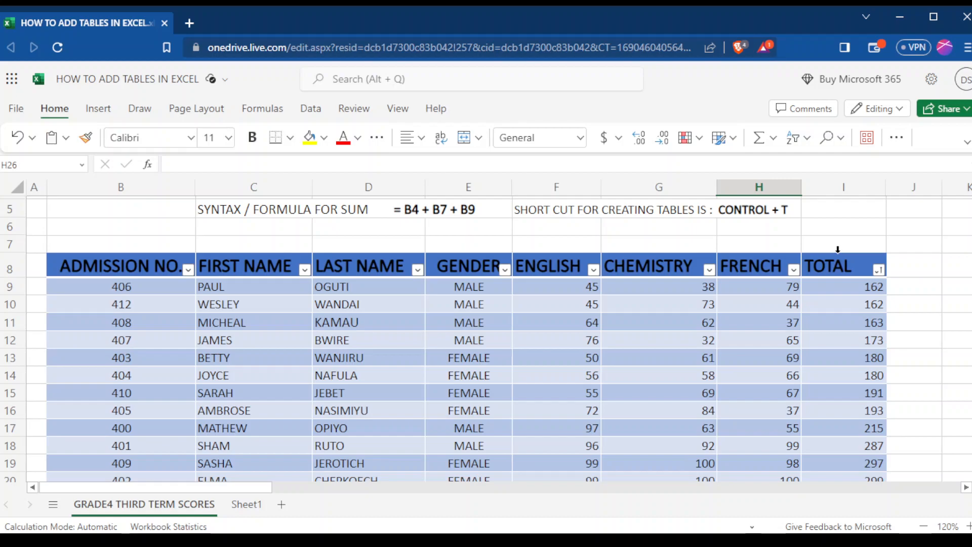
Sort the table by the TOTAL column from largest to smallest and review the ranked students and the mean score row.
{"action": "left_click", "coordinate": [877, 270]}
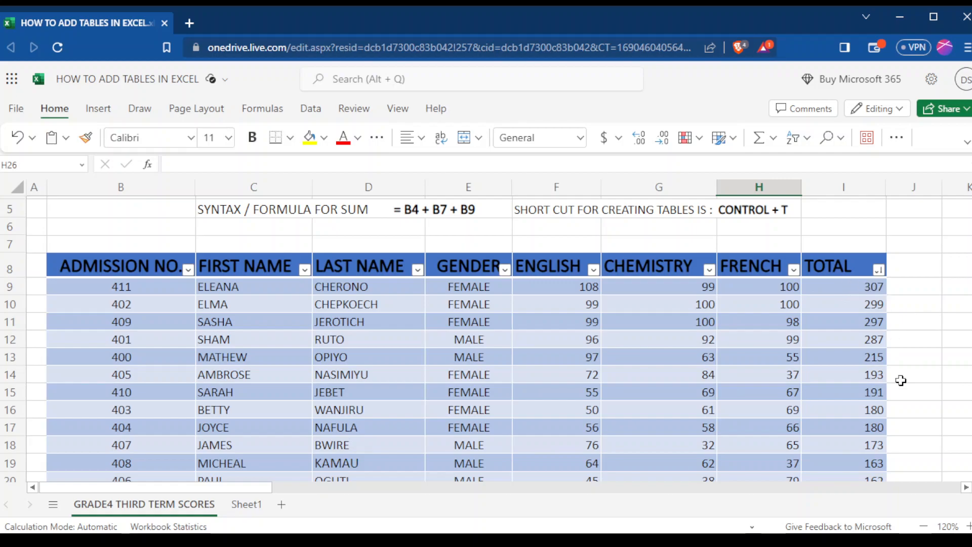
{"action": "scroll", "coordinate": [878, 406], "scroll_direction": "down", "scroll_amount": 3}
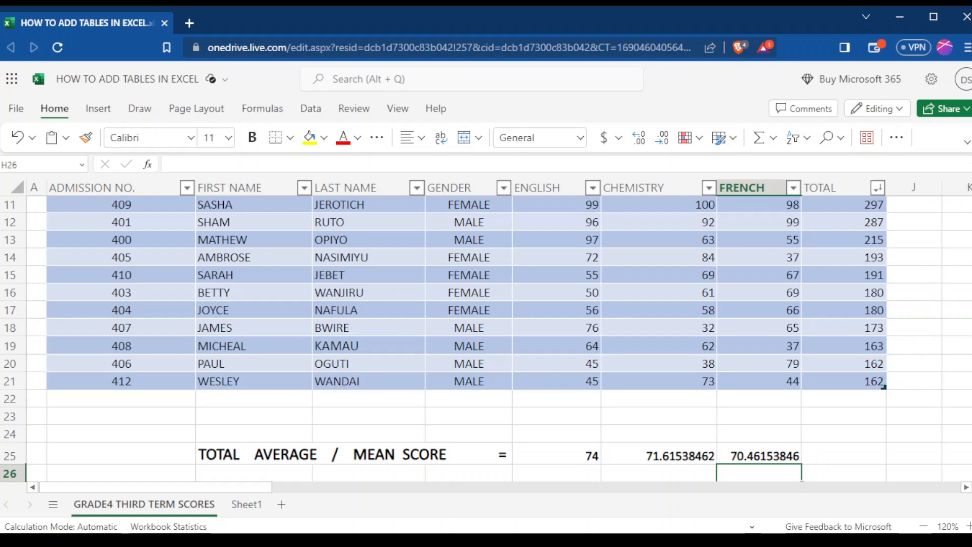
{"action": "scroll", "coordinate": [911, 213], "scroll_direction": "up", "scroll_amount": 2}
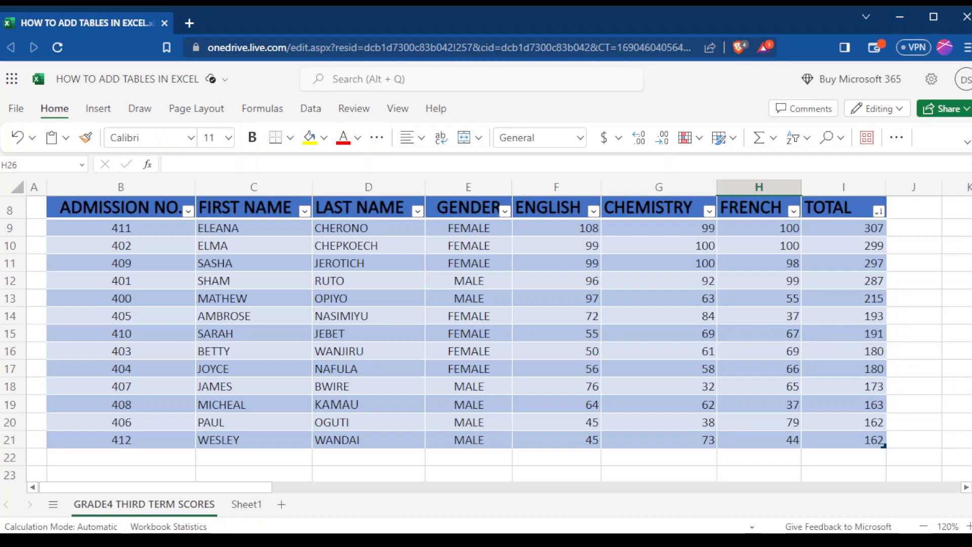
{"action": "scroll", "coordinate": [486, 338], "scroll_direction": "down", "scroll_amount": 2}
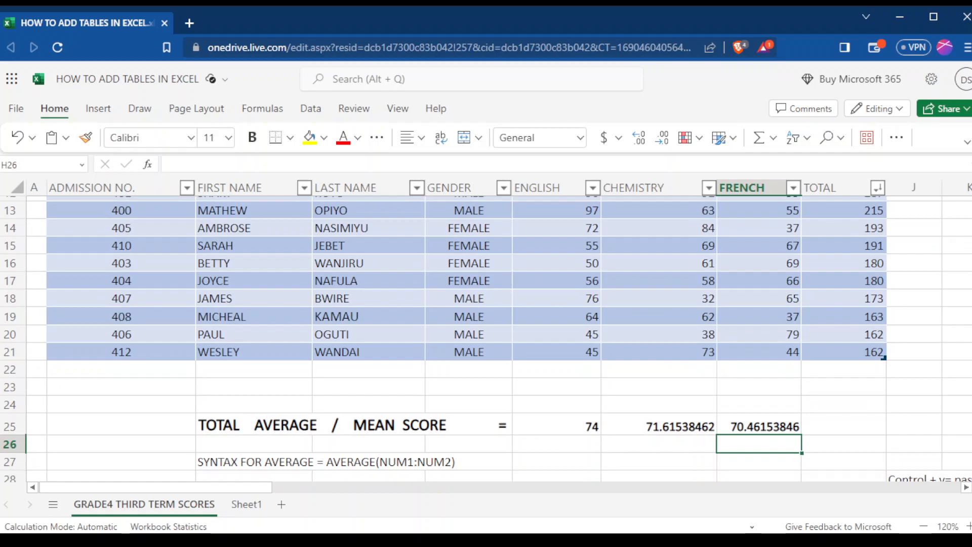
{"action": "scroll", "coordinate": [922, 221], "scroll_direction": "up", "scroll_amount": 3}
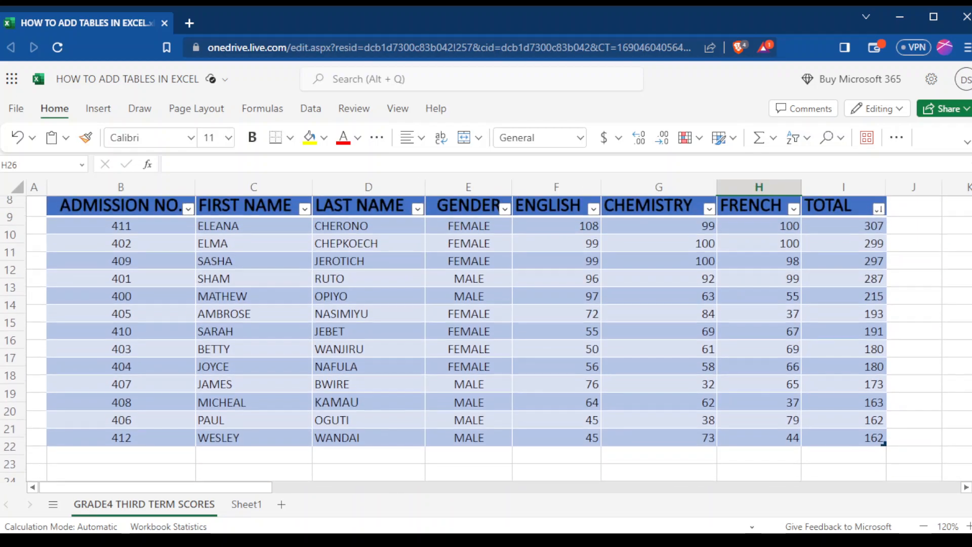